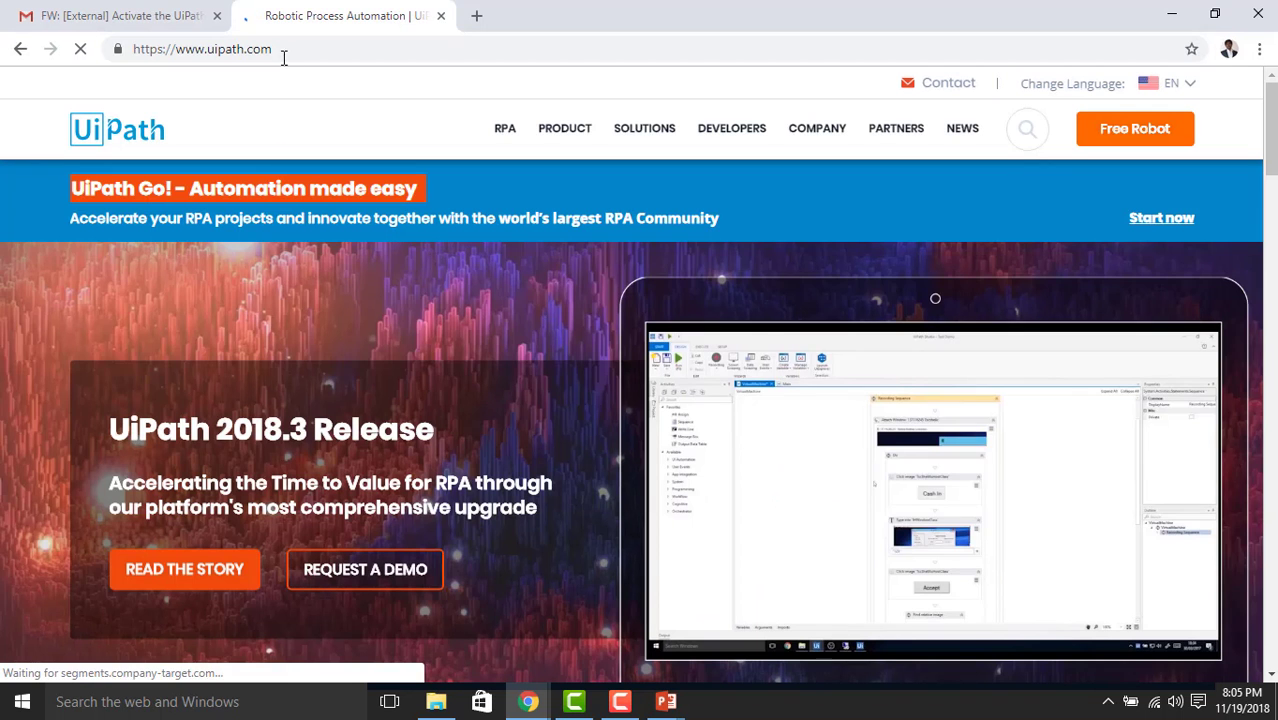
# Go from PRODUCT > Studio to the Start Trial page for the Free Trial or Community Edition
pyautogui.moveTo(503, 137)
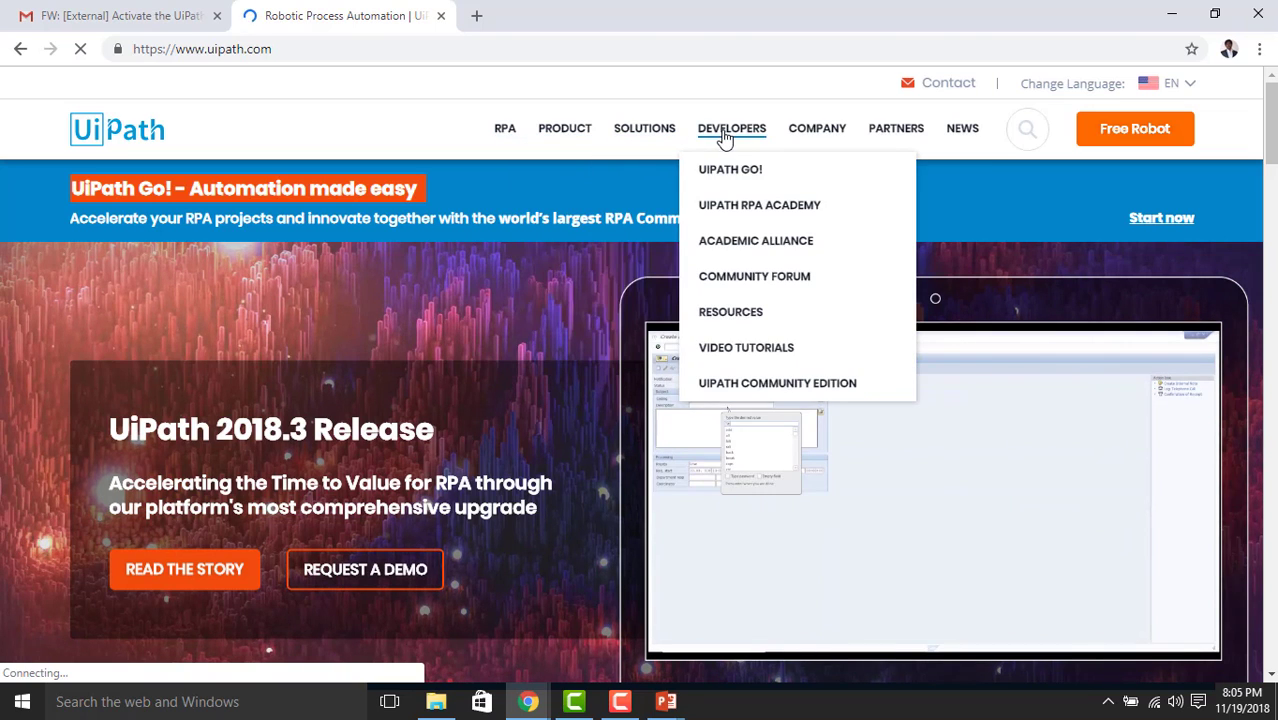
pyautogui.moveTo(903, 140)
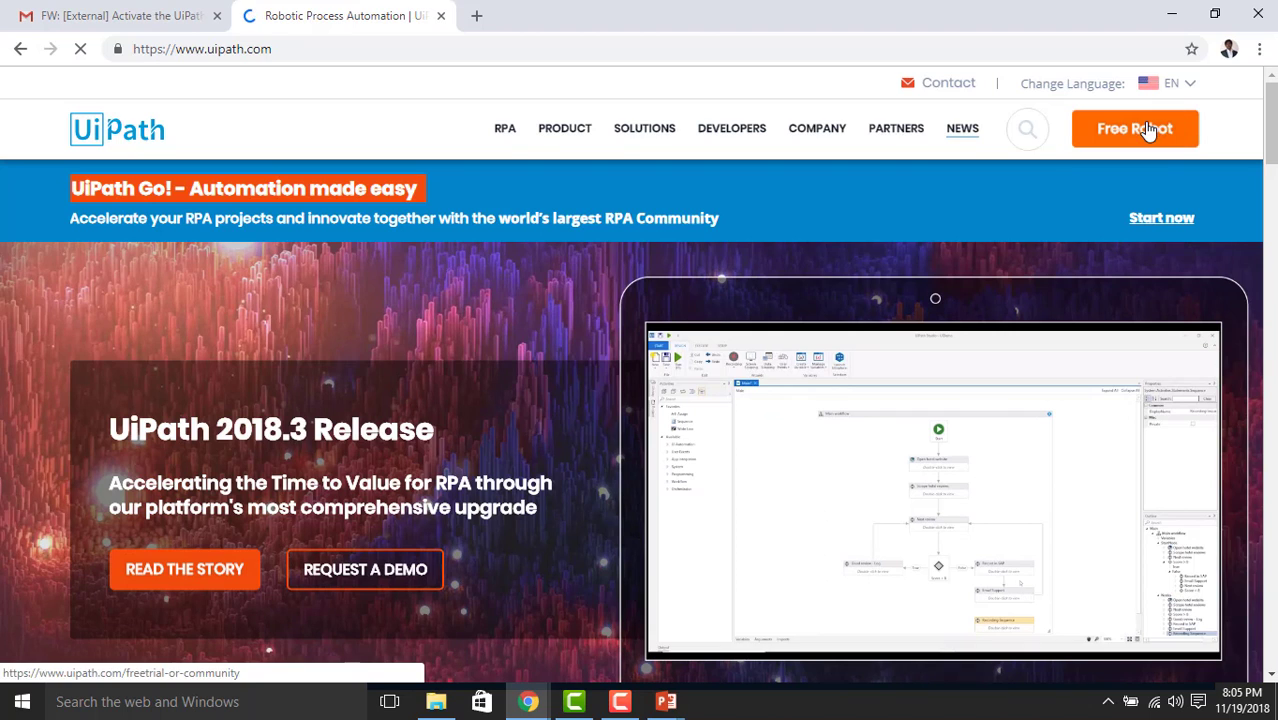
pyautogui.moveTo(565, 140)
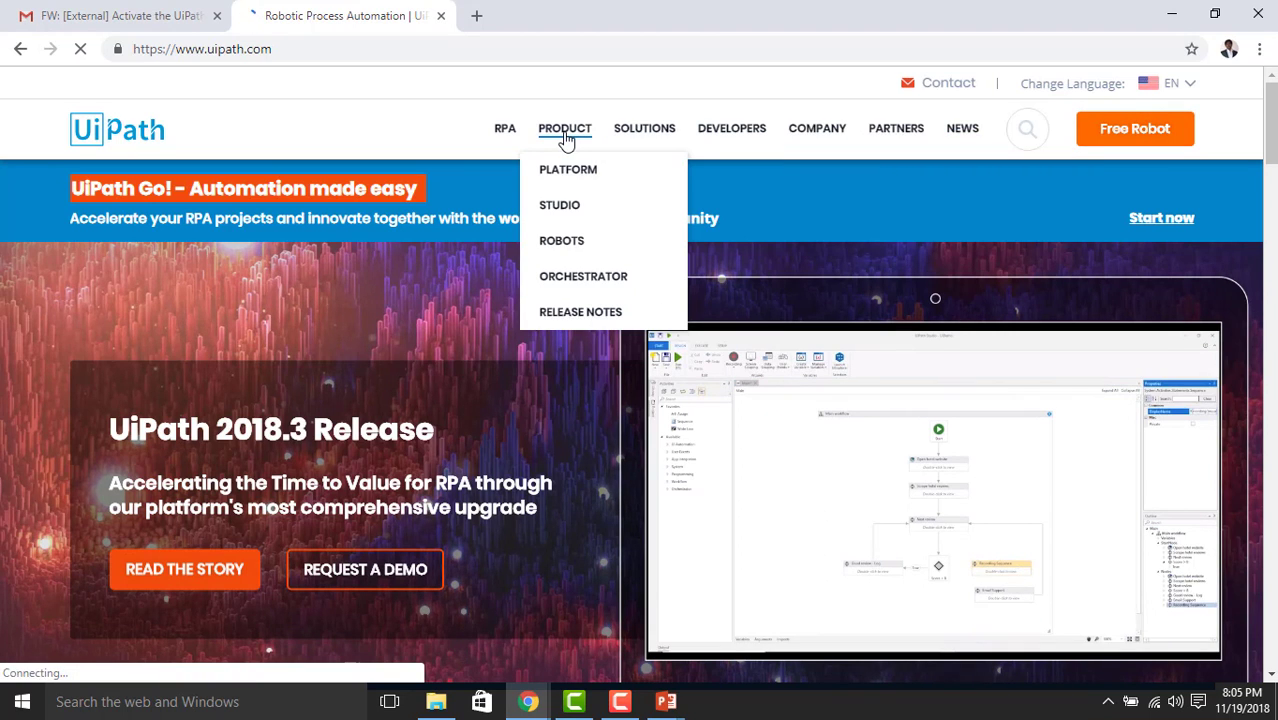
pyautogui.click(572, 214)
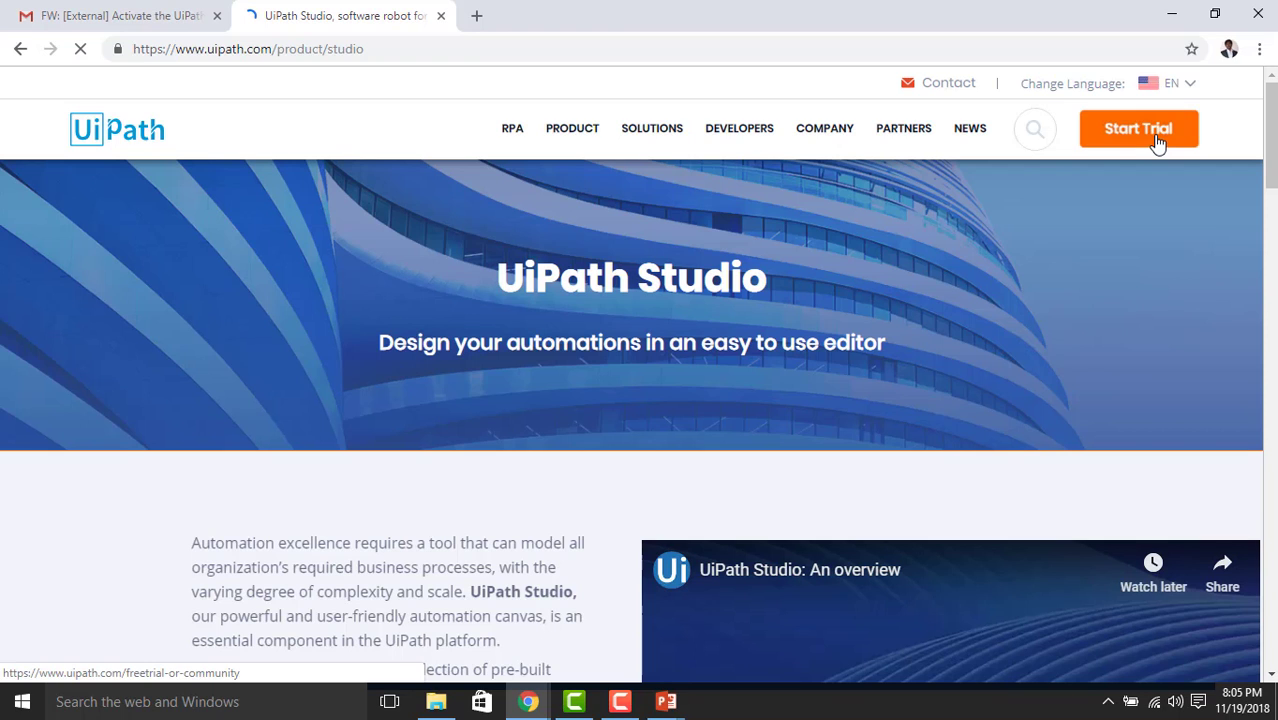
pyautogui.click(1157, 140)
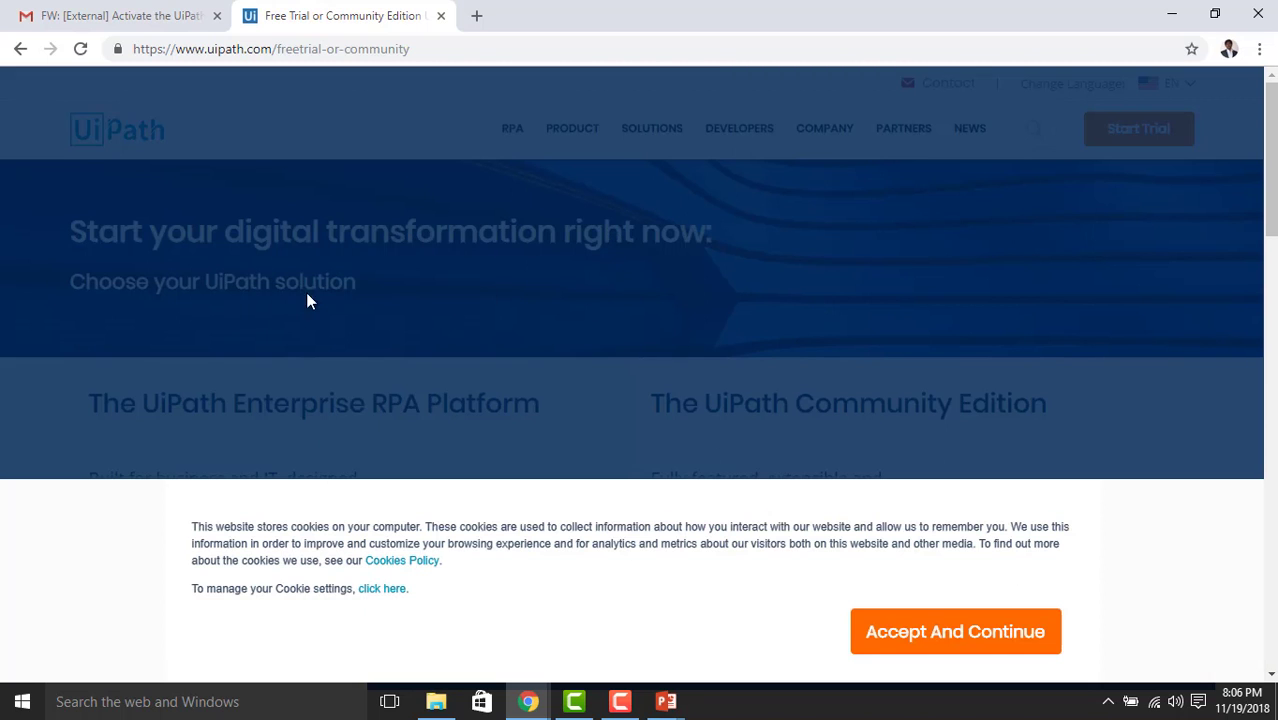
# Review the Enterprise RPA Platform and Community Edition headings, then reach the 'Different scale' comparison
pyautogui.scroll(-1, 368, 366)
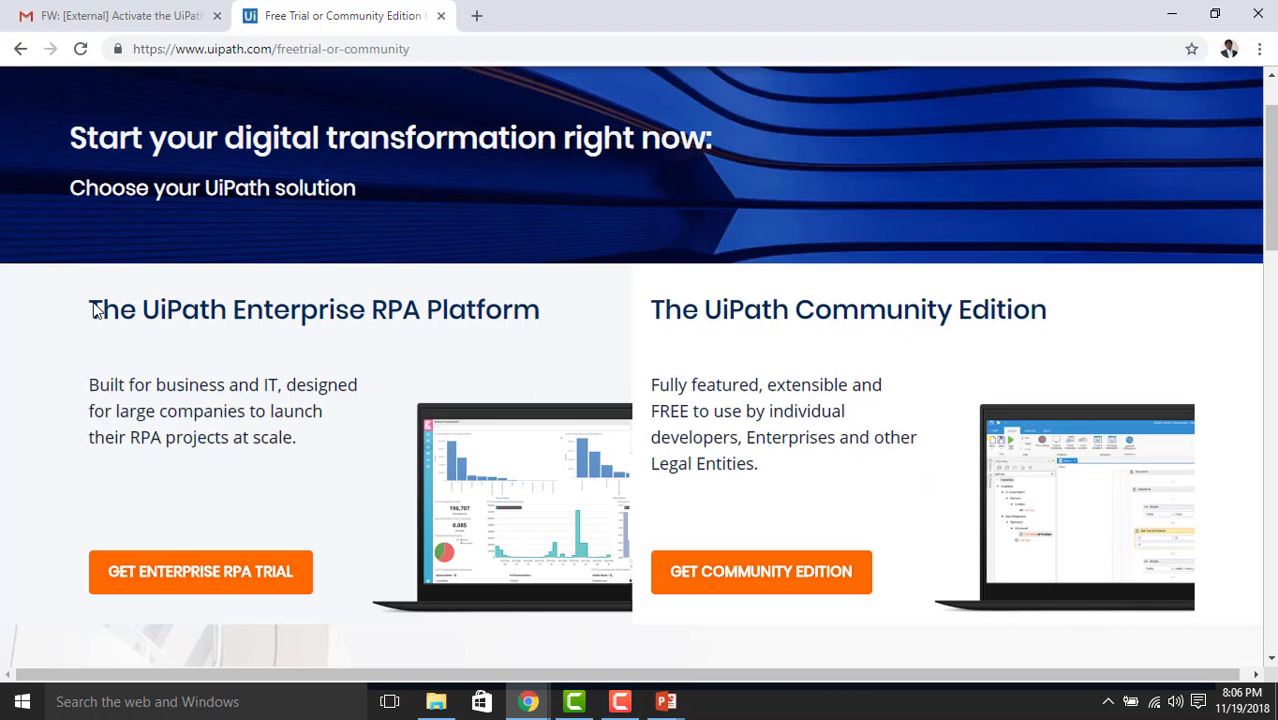
pyautogui.moveTo(88, 311); pyautogui.dragTo(538, 313)
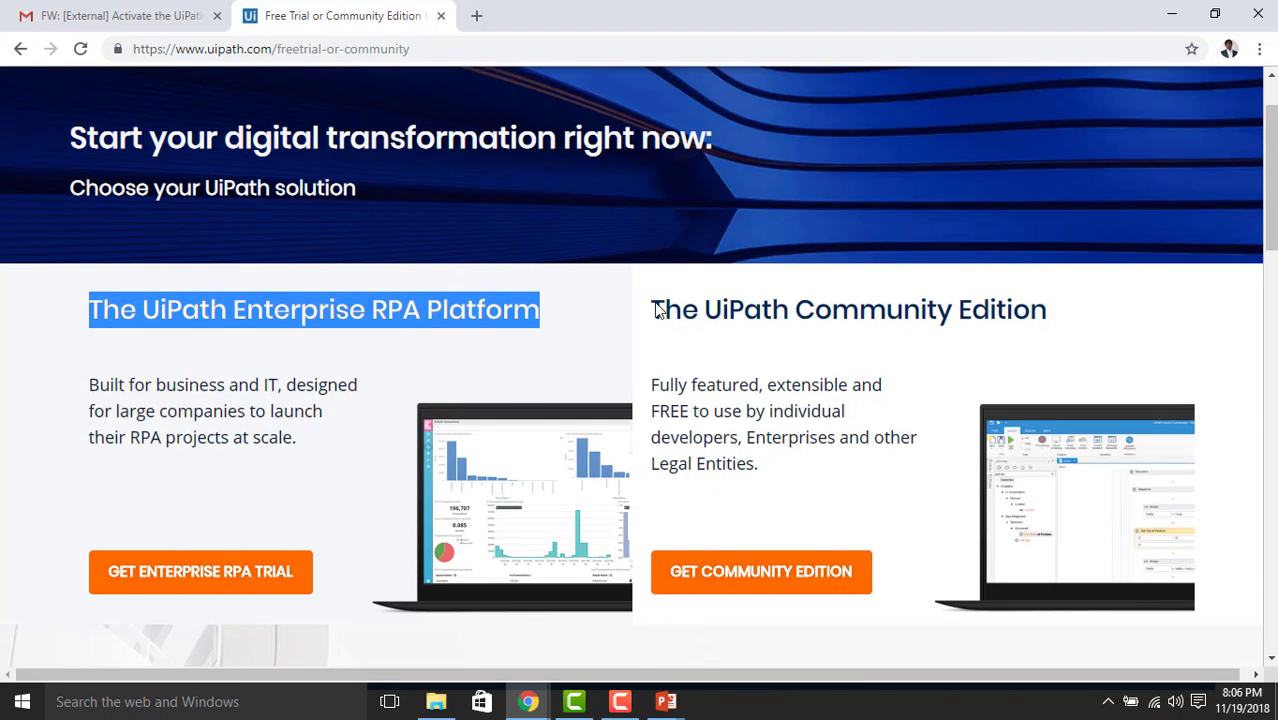
pyautogui.moveTo(1050, 314); pyautogui.dragTo(698, 300)
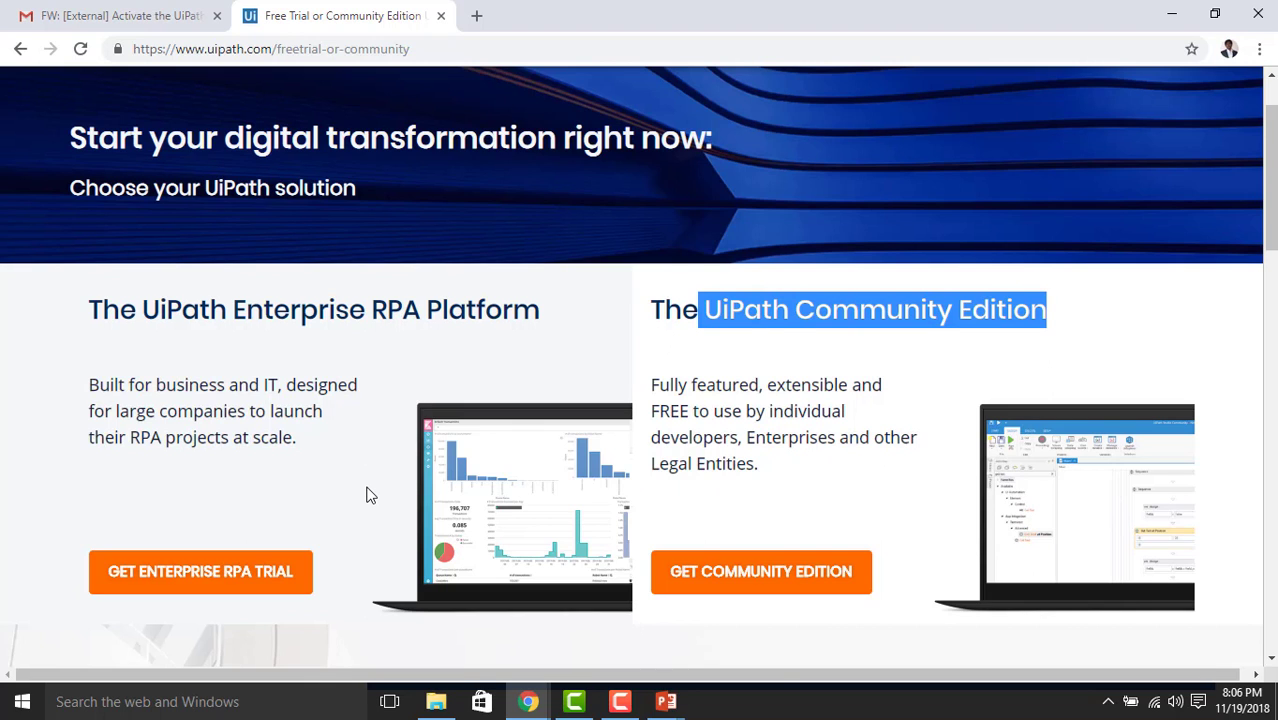
pyautogui.scroll(-1, 368, 495)
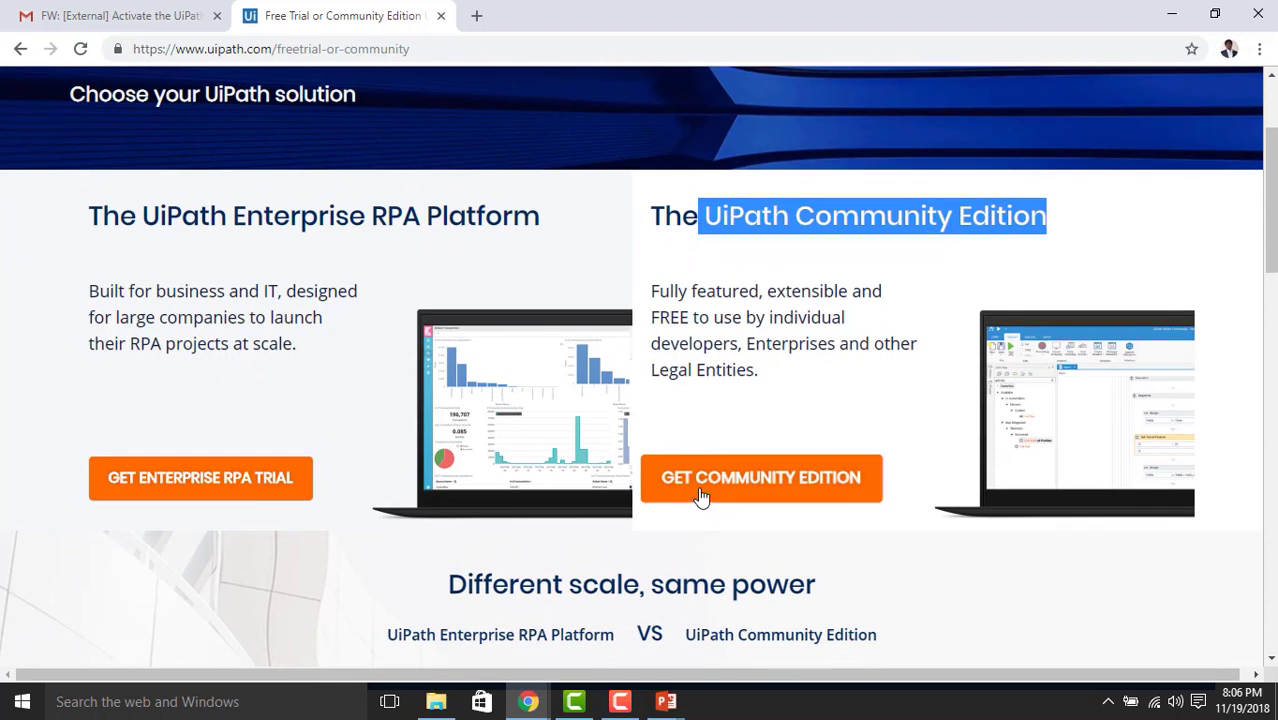
pyautogui.scroll(-1, 771, 495)
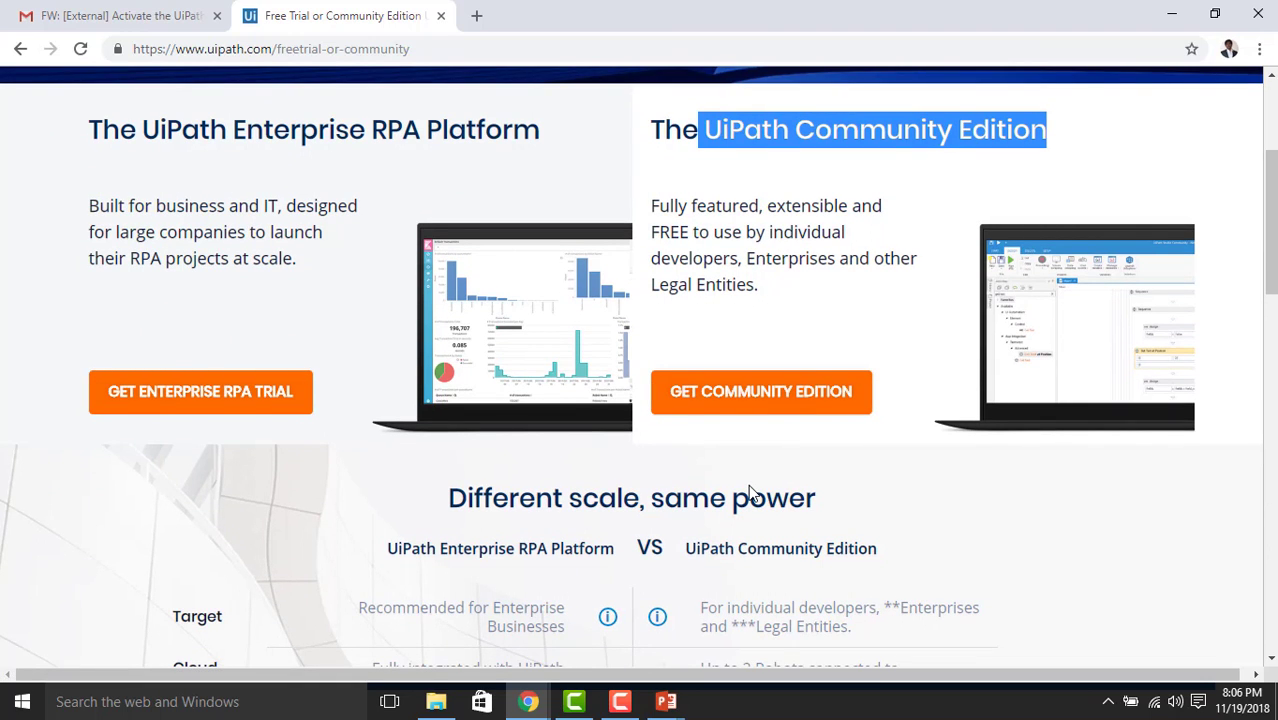
pyautogui.moveTo(448, 506); pyautogui.dragTo(843, 514)
# Read the comparison table down to the Activation row showing Community Edition's online-only activation
pyautogui.scroll(-1, 843, 514)
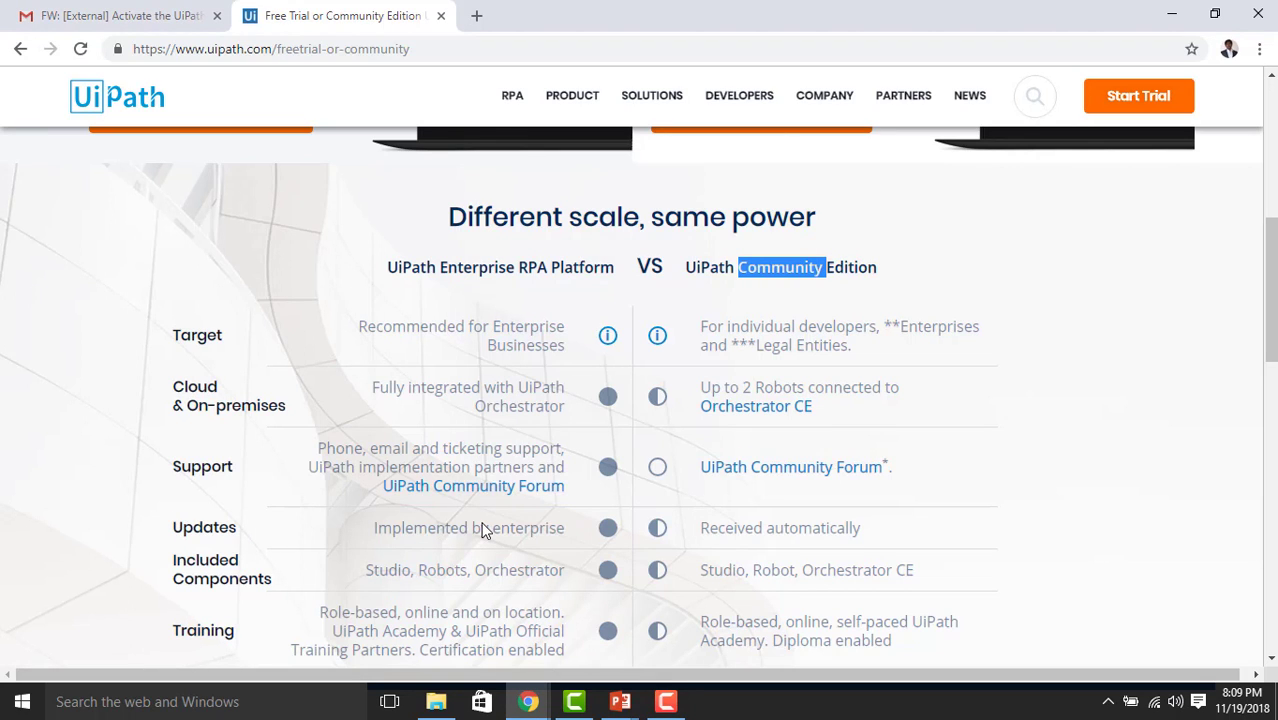
pyautogui.scroll(-1, 481, 530)
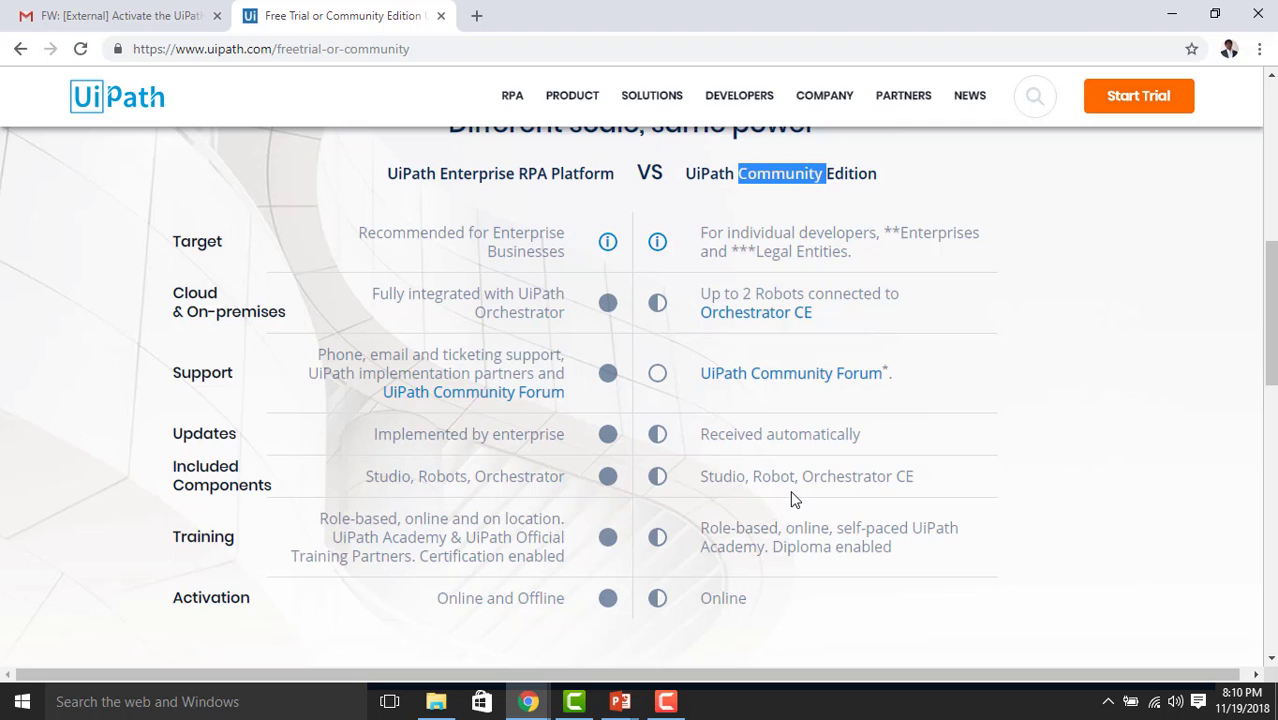
# Return to the edition cards and highlight 'RPA Platform' in the Enterprise heading
pyautogui.scroll(-2, 790, 493)
pyautogui.scroll(3, 792, 492)
pyautogui.scroll(1, 792, 497)
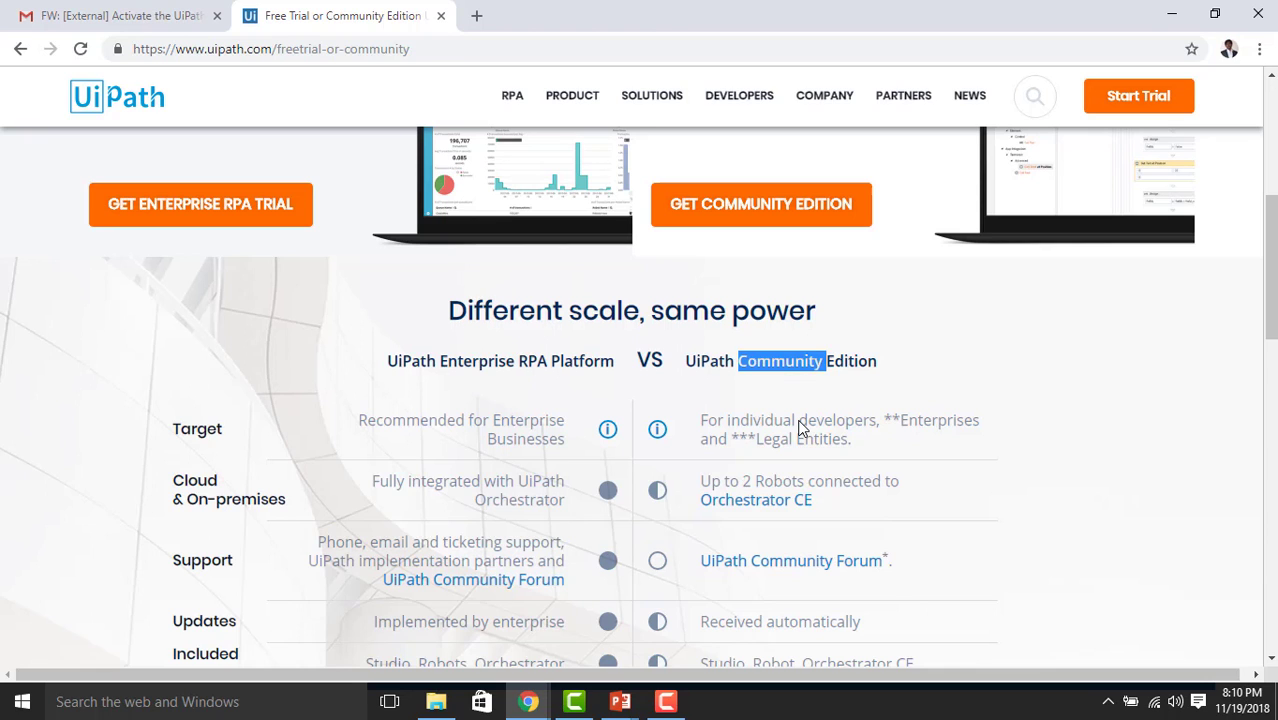
pyautogui.scroll(2, 800, 428)
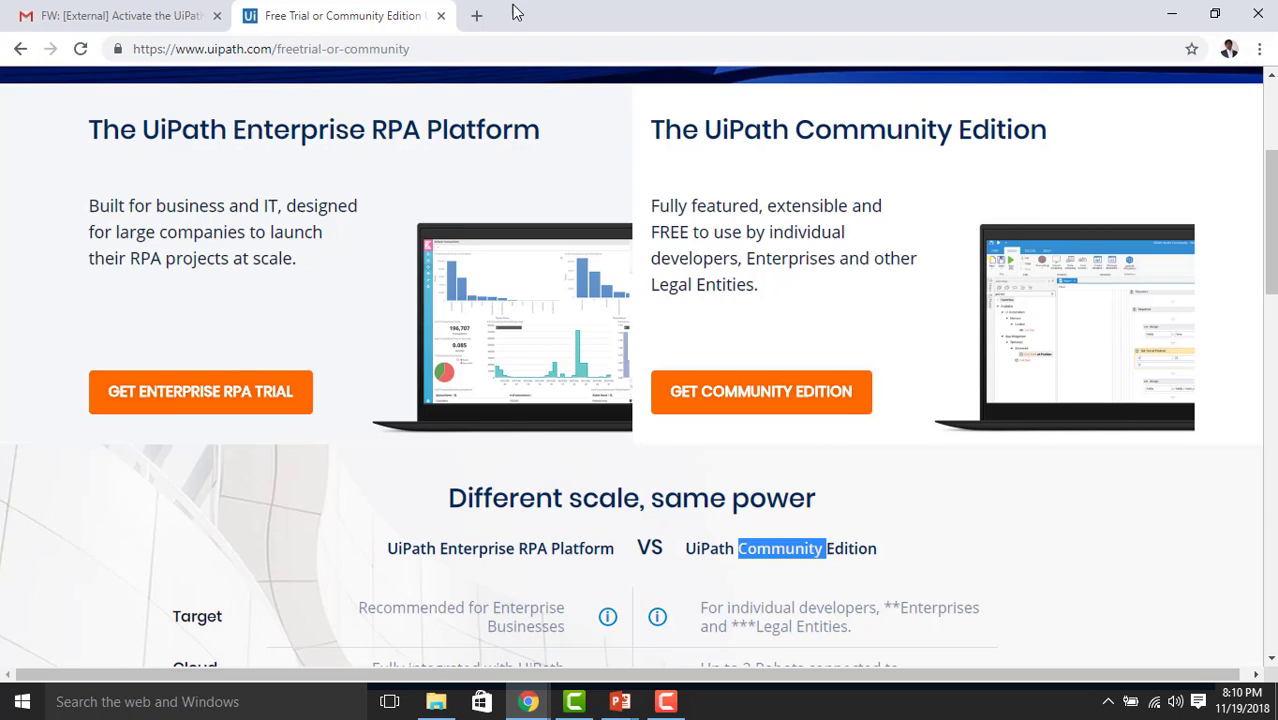
pyautogui.moveTo(373, 135); pyautogui.dragTo(520, 138)
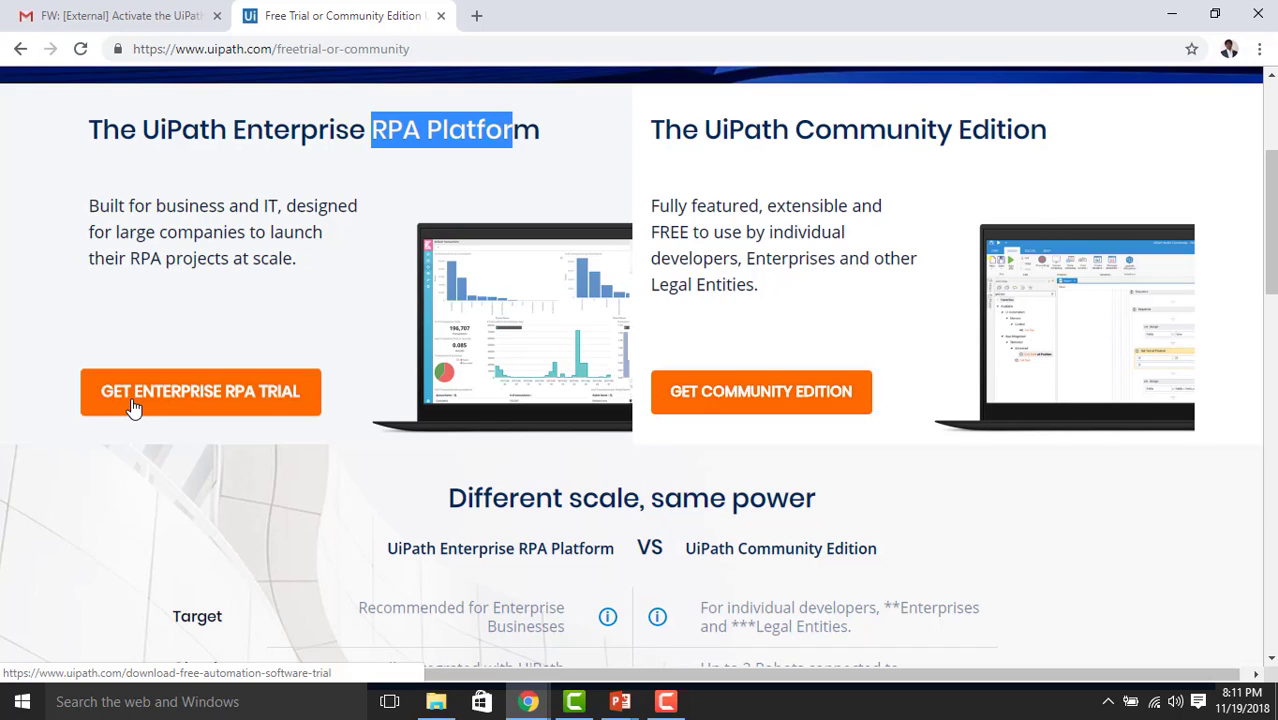
# Open the Enterprise RPA Trial request page and bring its empty sign-up form into view
pyautogui.click(135, 407)
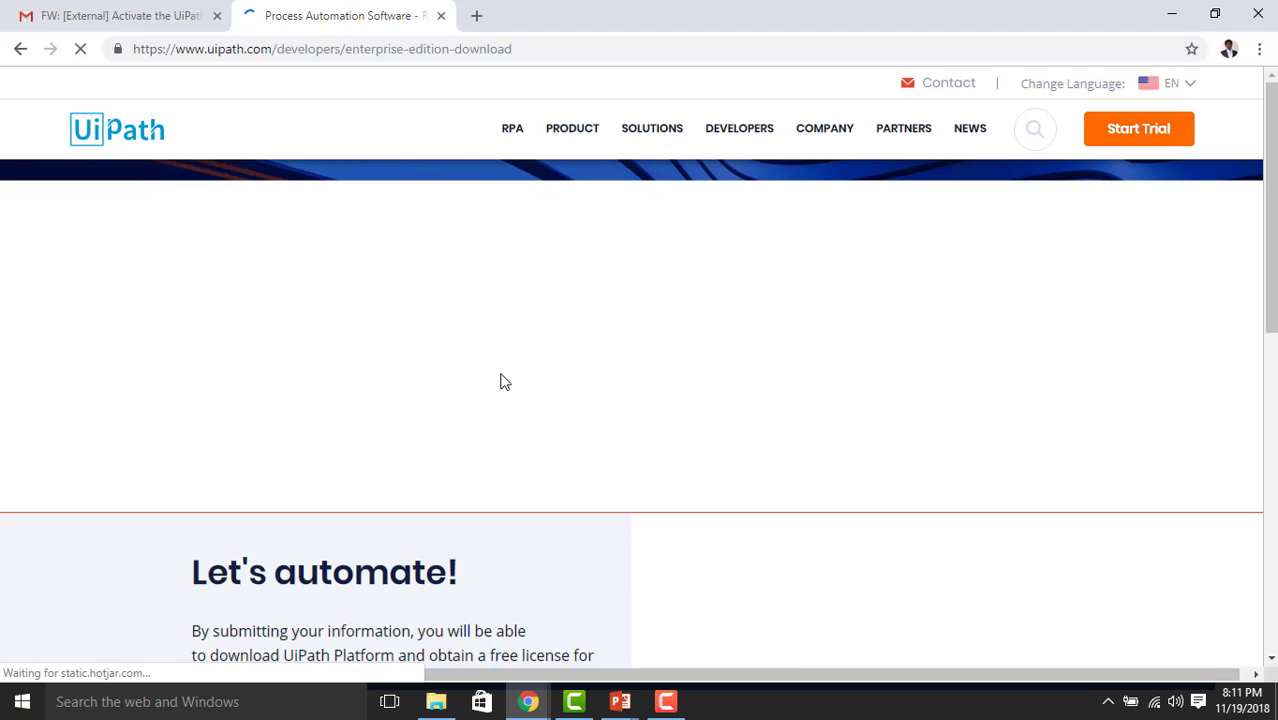
pyautogui.scroll(-2, 700, 432)
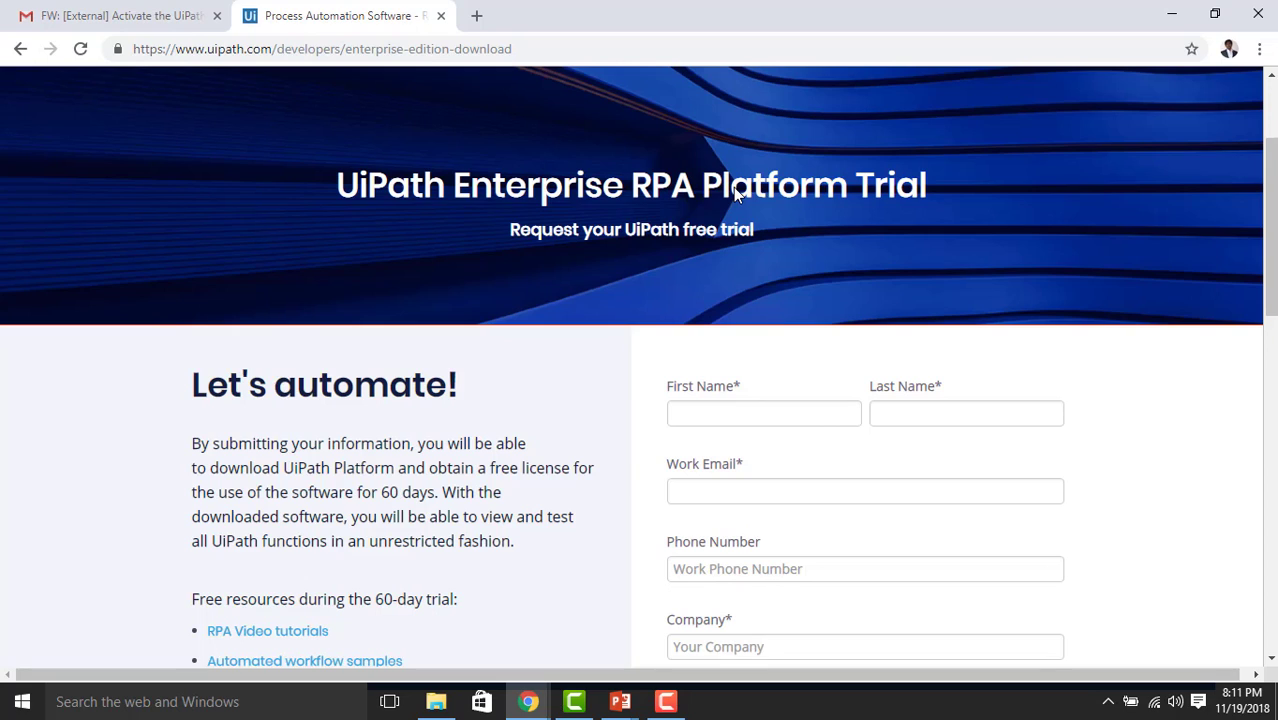
# Enter the first and last name on the trial form
pyautogui.click(723, 407)
pyautogui.click(913, 413)
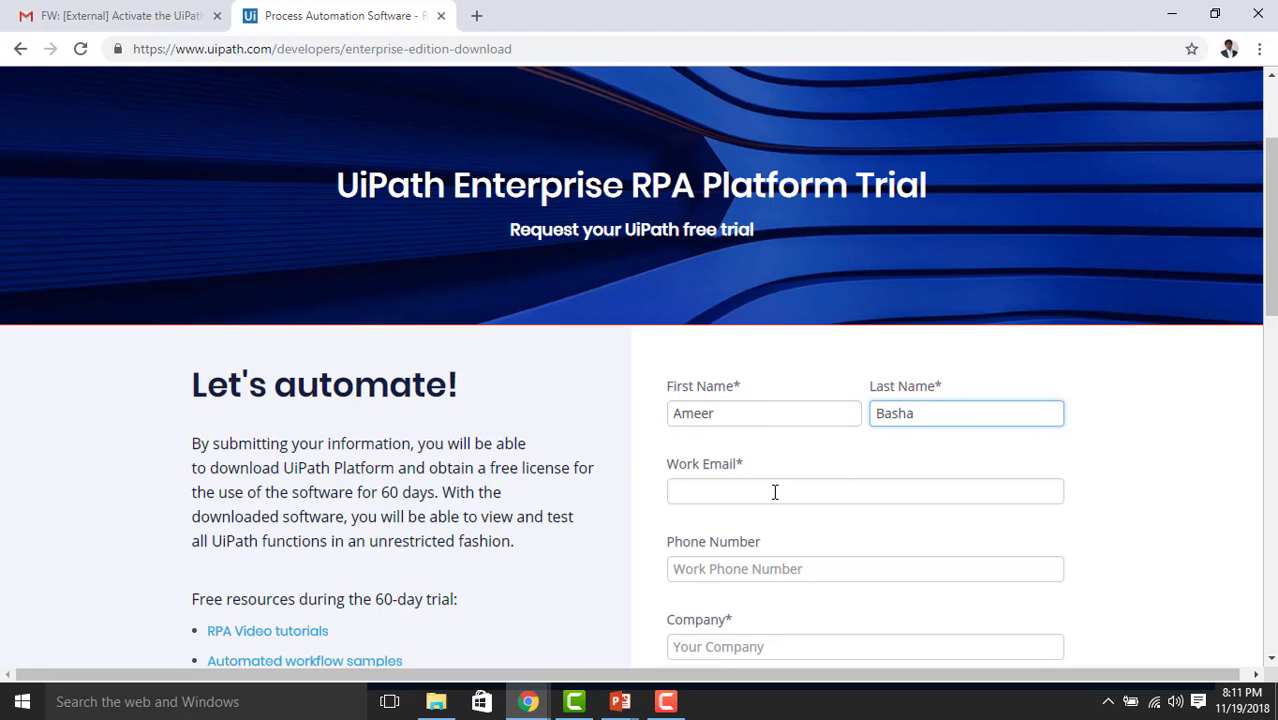
# Fill in the work e-mail and delete the stray 't' typo from its domain
pyautogui.click(775, 492)
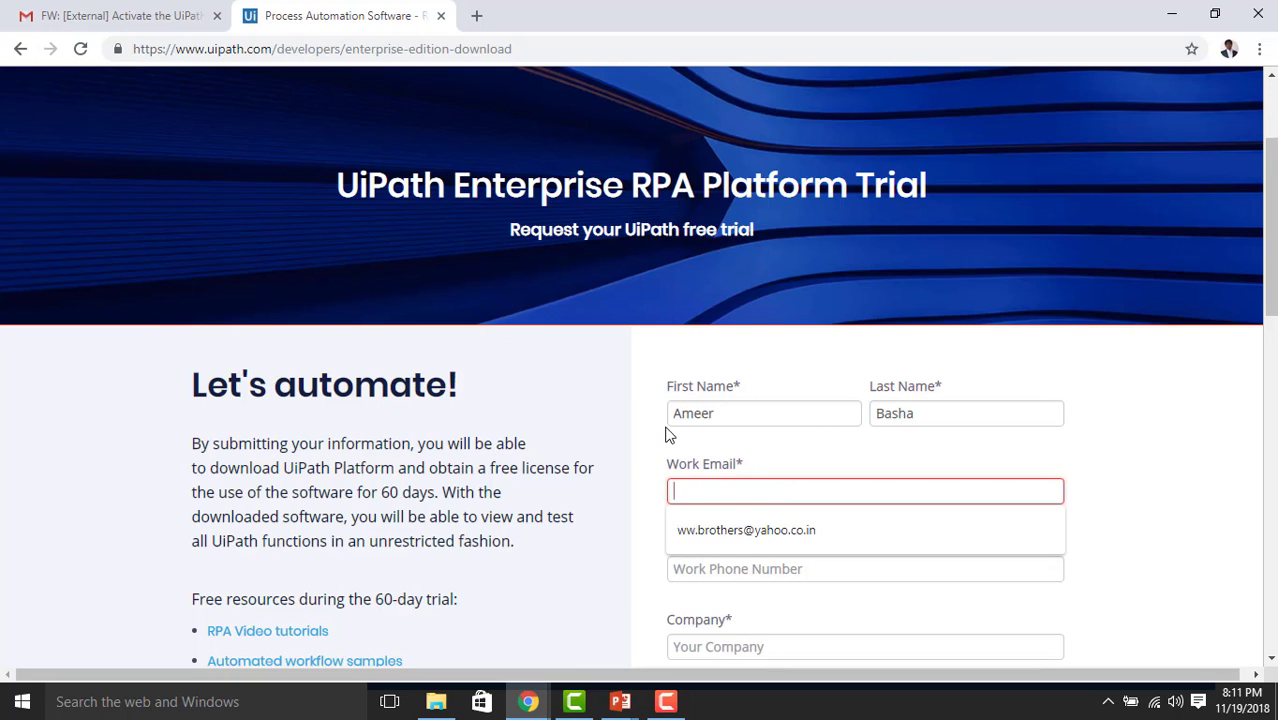
pyautogui.click(640, 448)
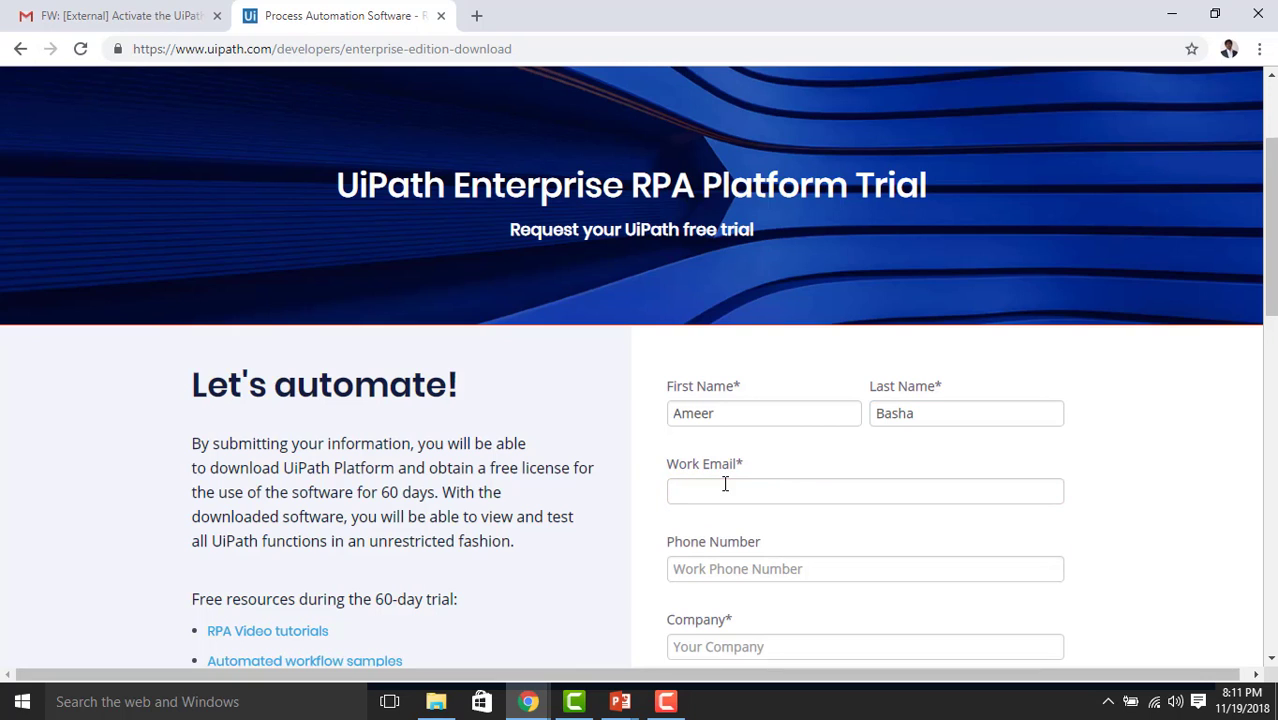
pyautogui.click(725, 484)
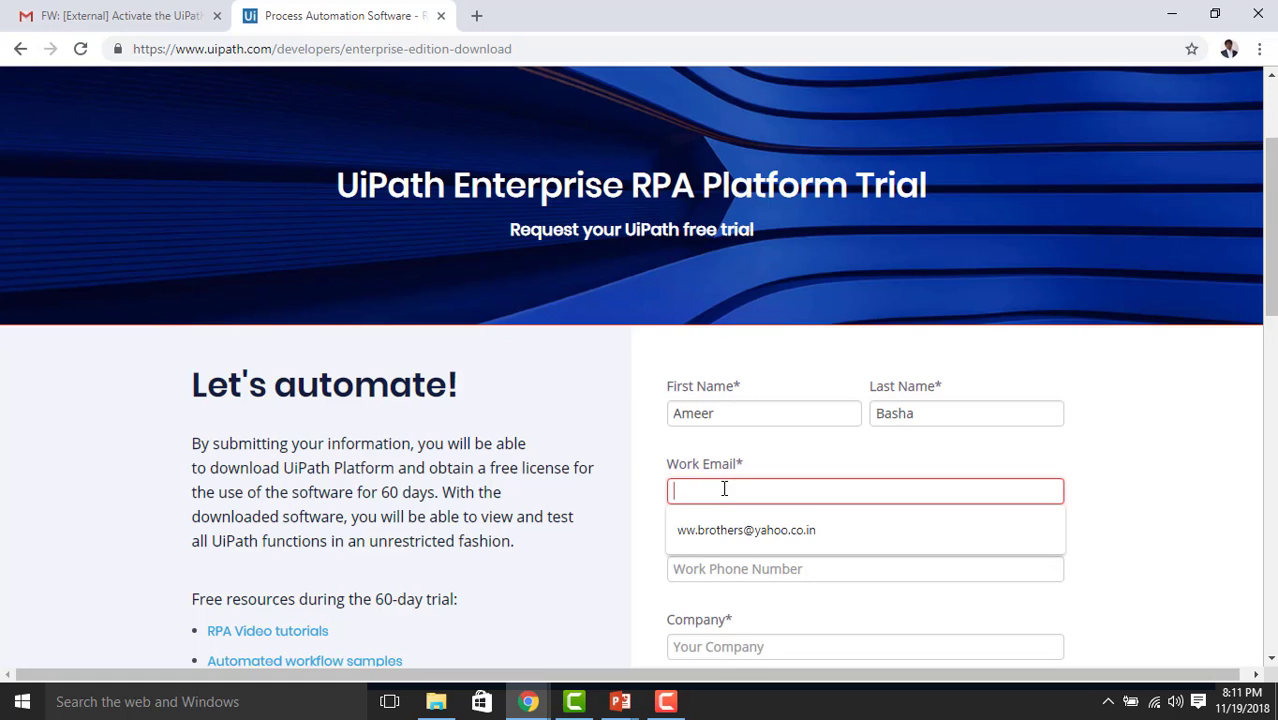
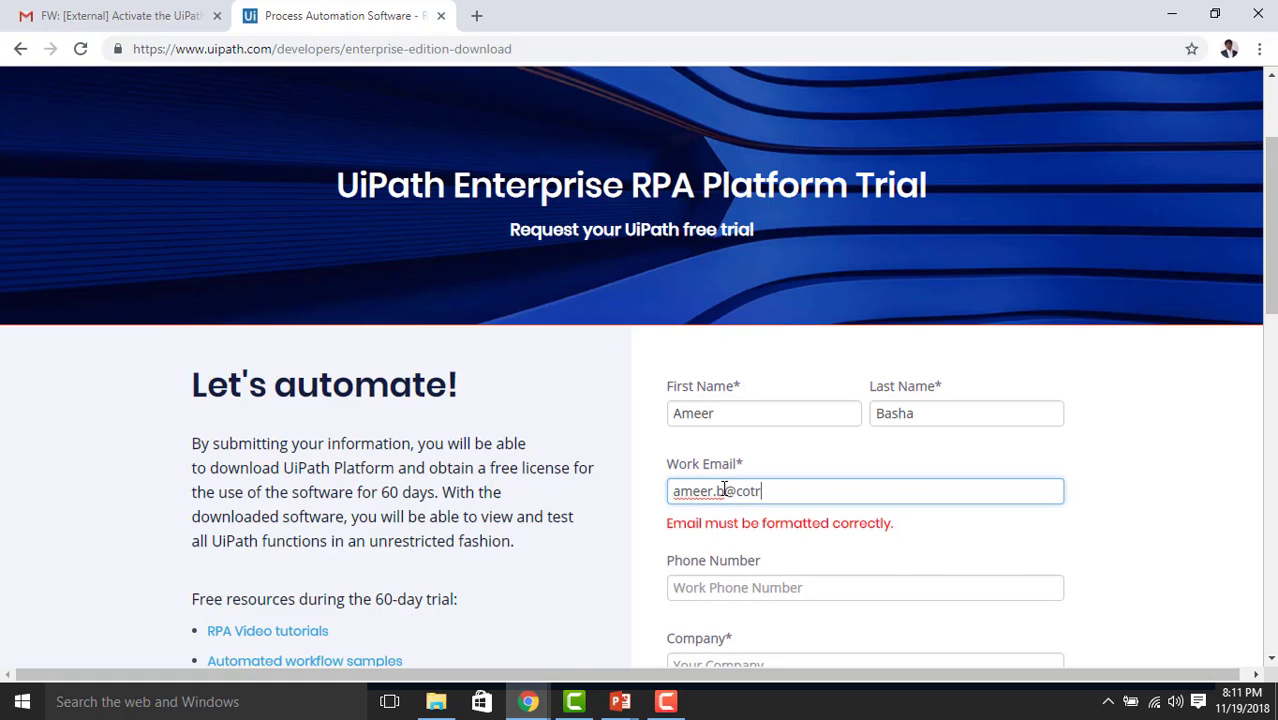
pyautogui.click(753, 491)
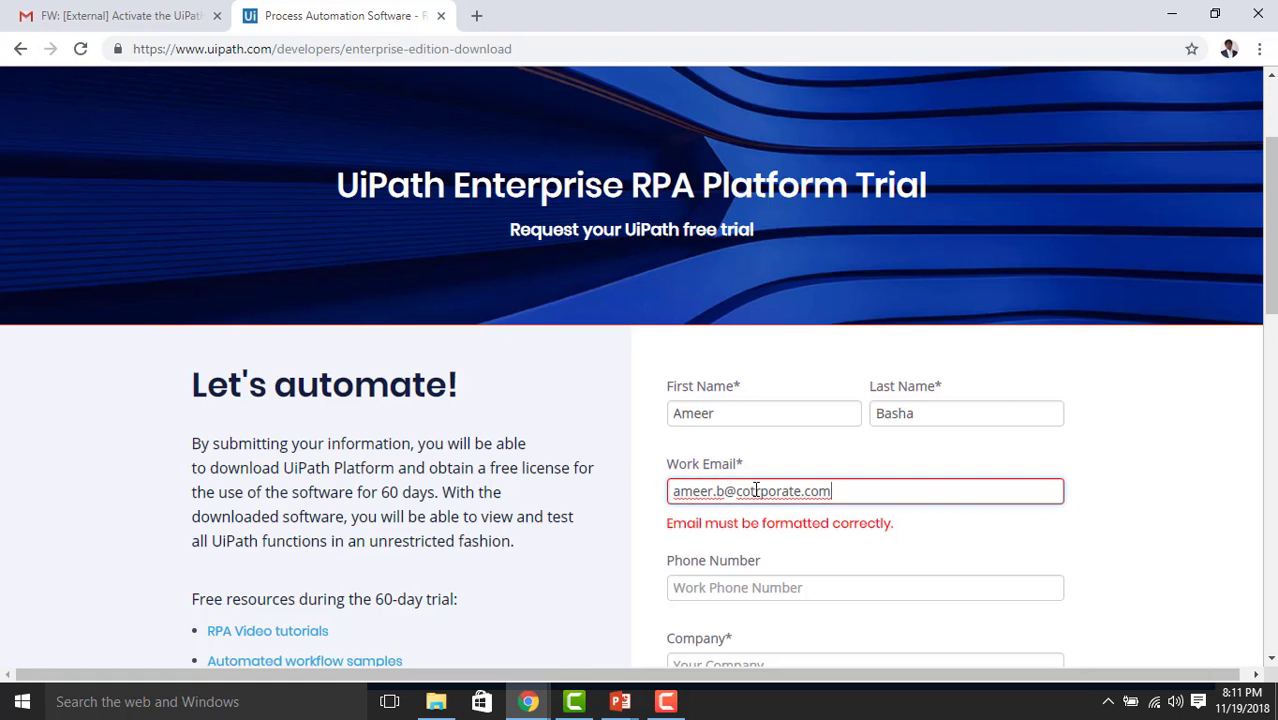
pyautogui.press('BackSpace')
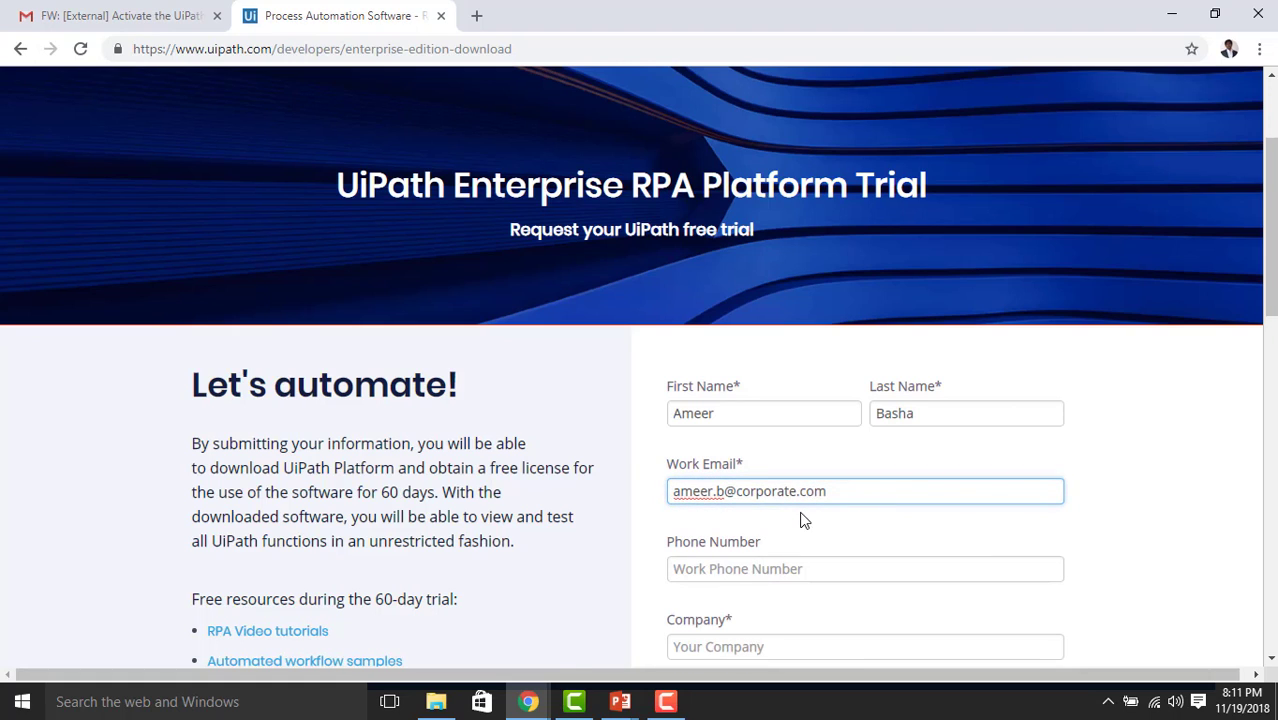
pyautogui.click(811, 568)
pyautogui.scroll(-1, 810, 567)
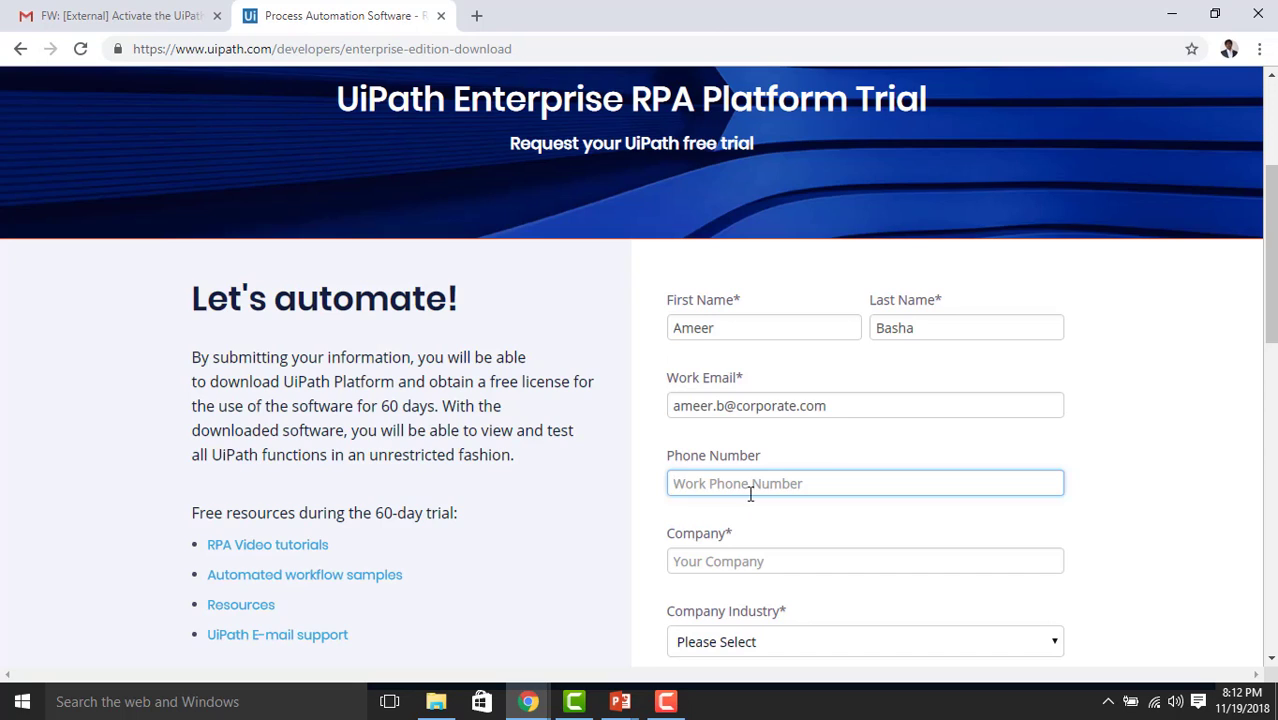
# Enter the phone number and the company name Microsoft
pyautogui.moveTo(790, 486); pyautogui.dragTo(656, 481)
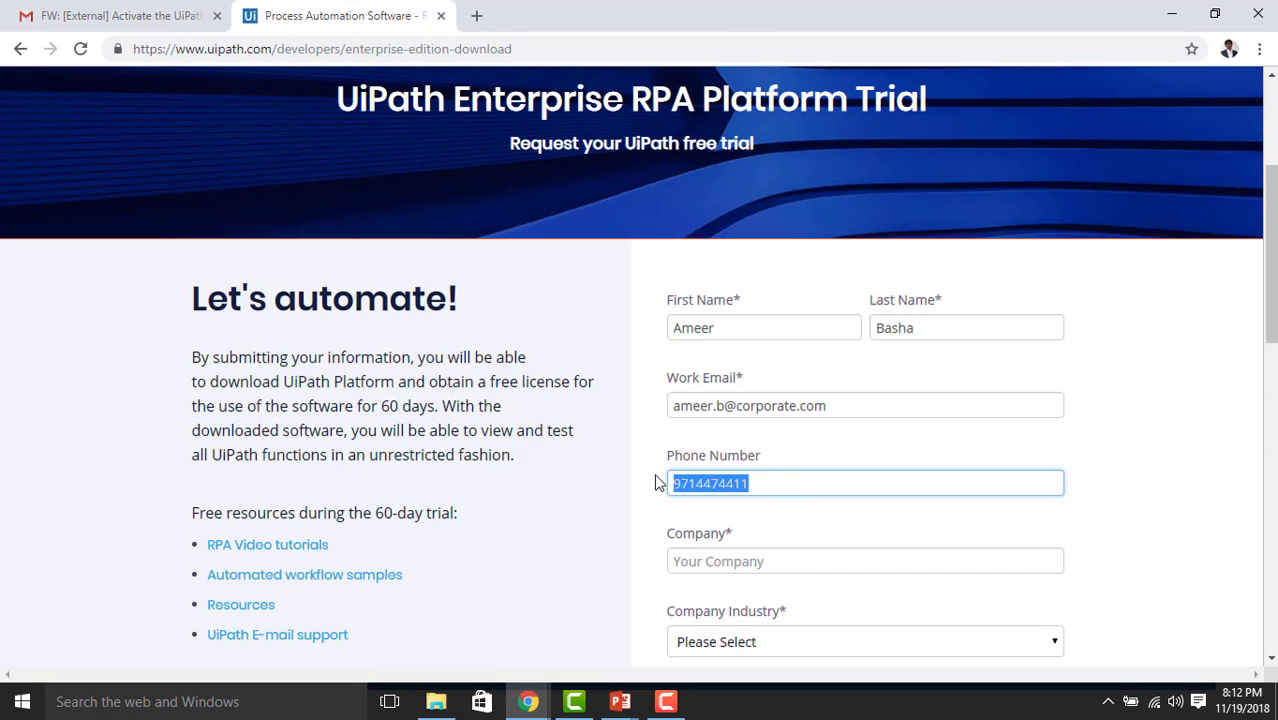
pyautogui.click(742, 562)
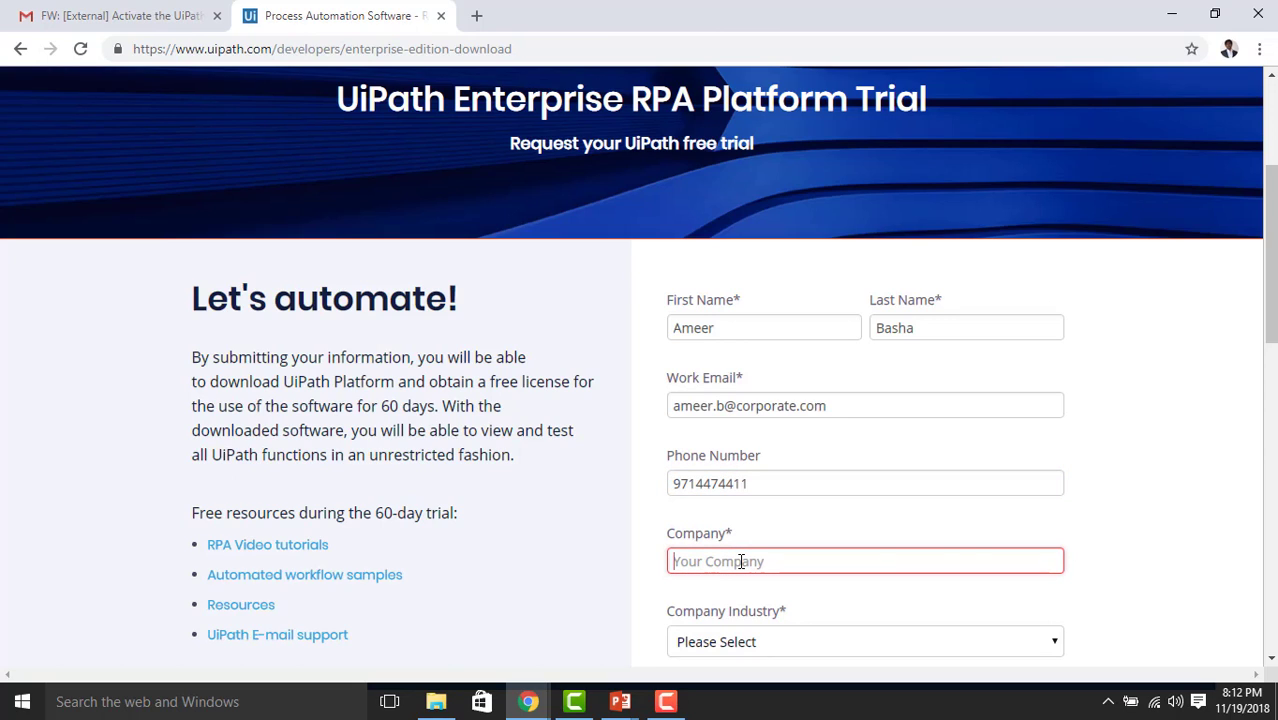
pyautogui.write('Microsoft')
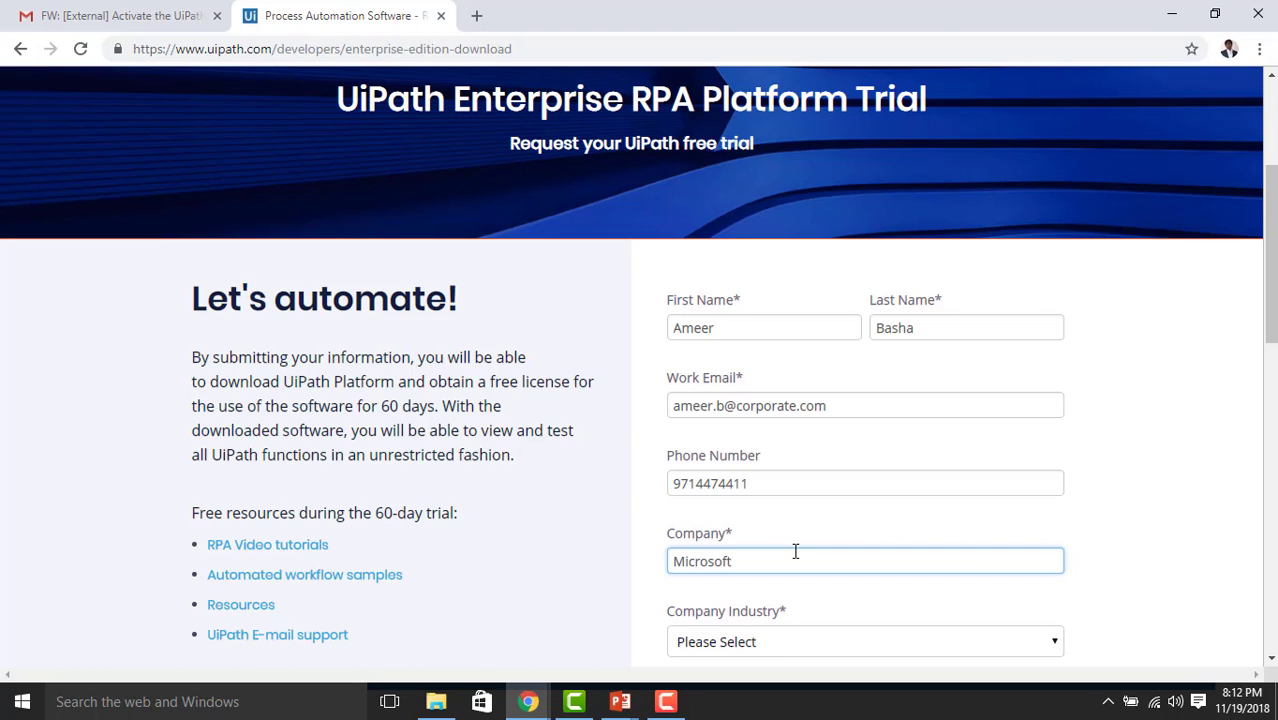
# Set the company industry to Technology
pyautogui.scroll(-2, 796, 551)
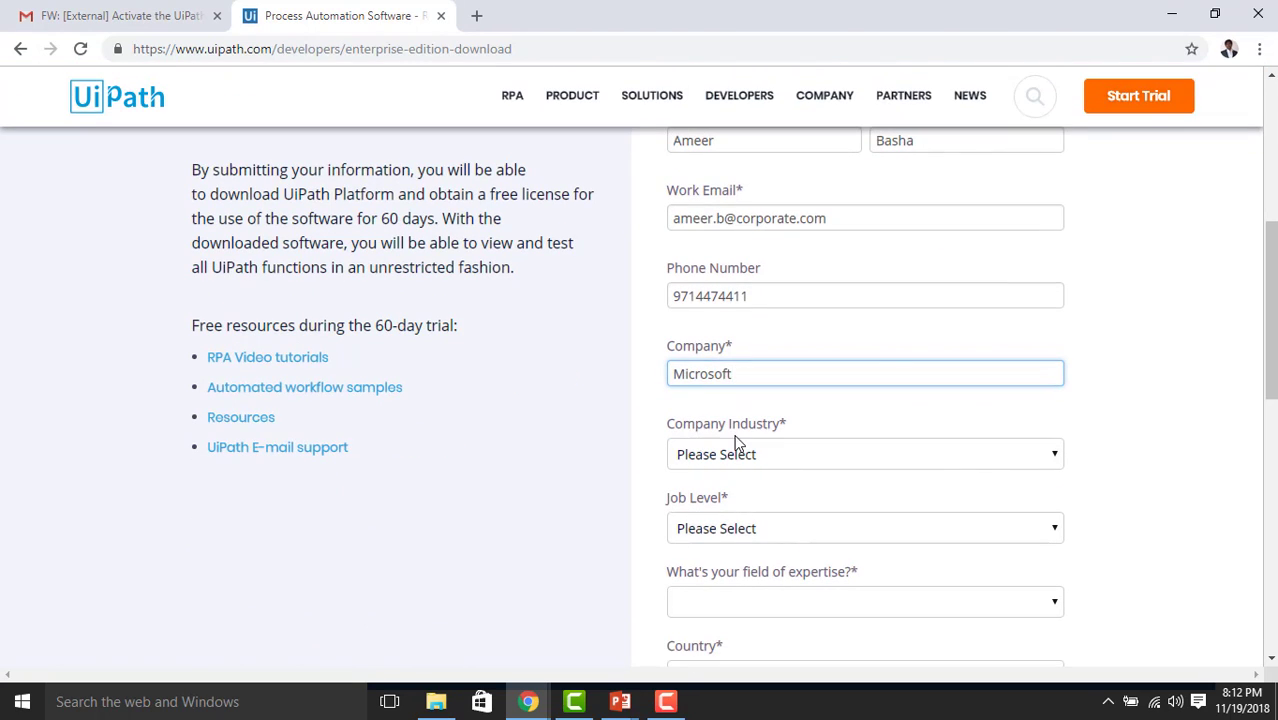
pyautogui.click(767, 460)
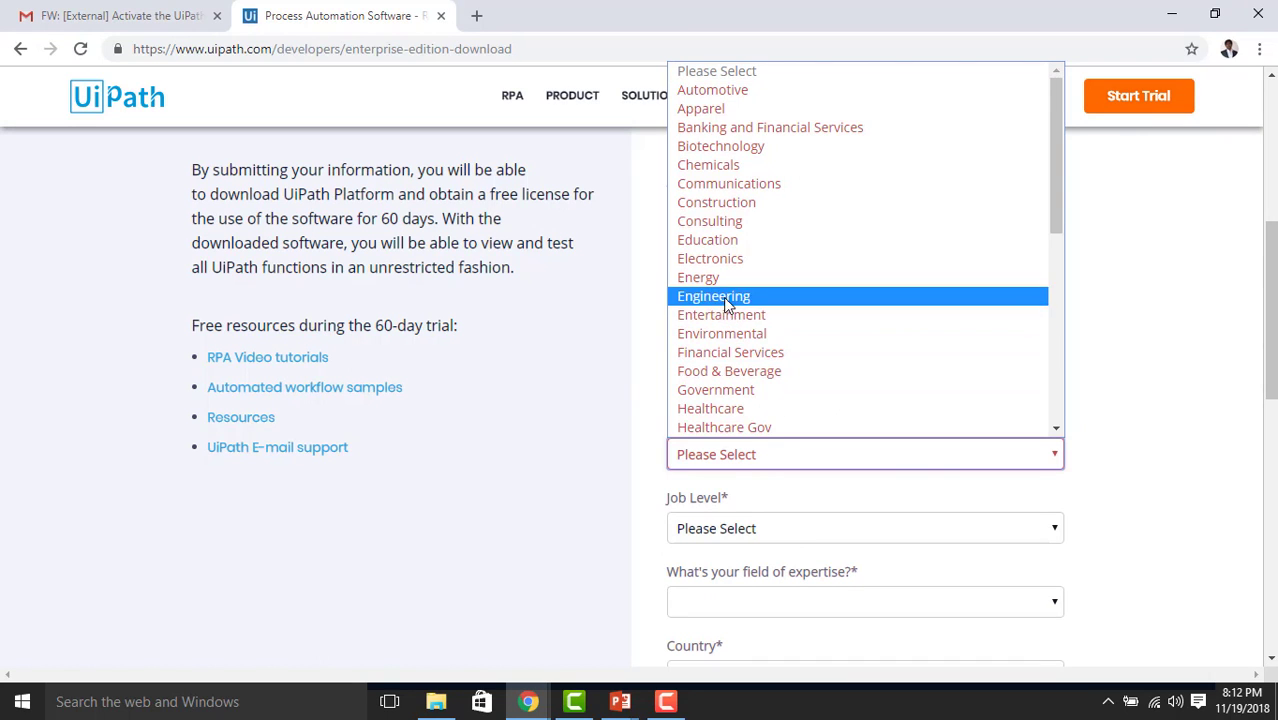
pyautogui.scroll(-2, 770, 412)
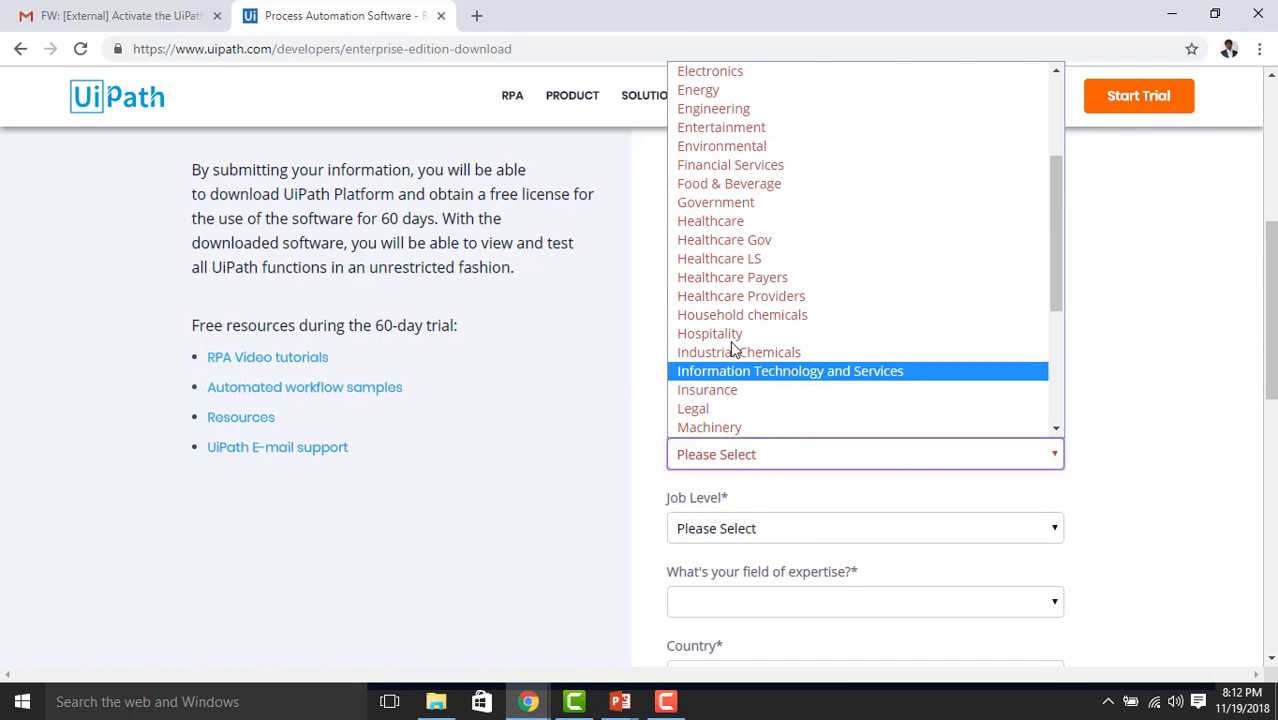
pyautogui.scroll(-2, 727, 320)
pyautogui.scroll(-1, 733, 360)
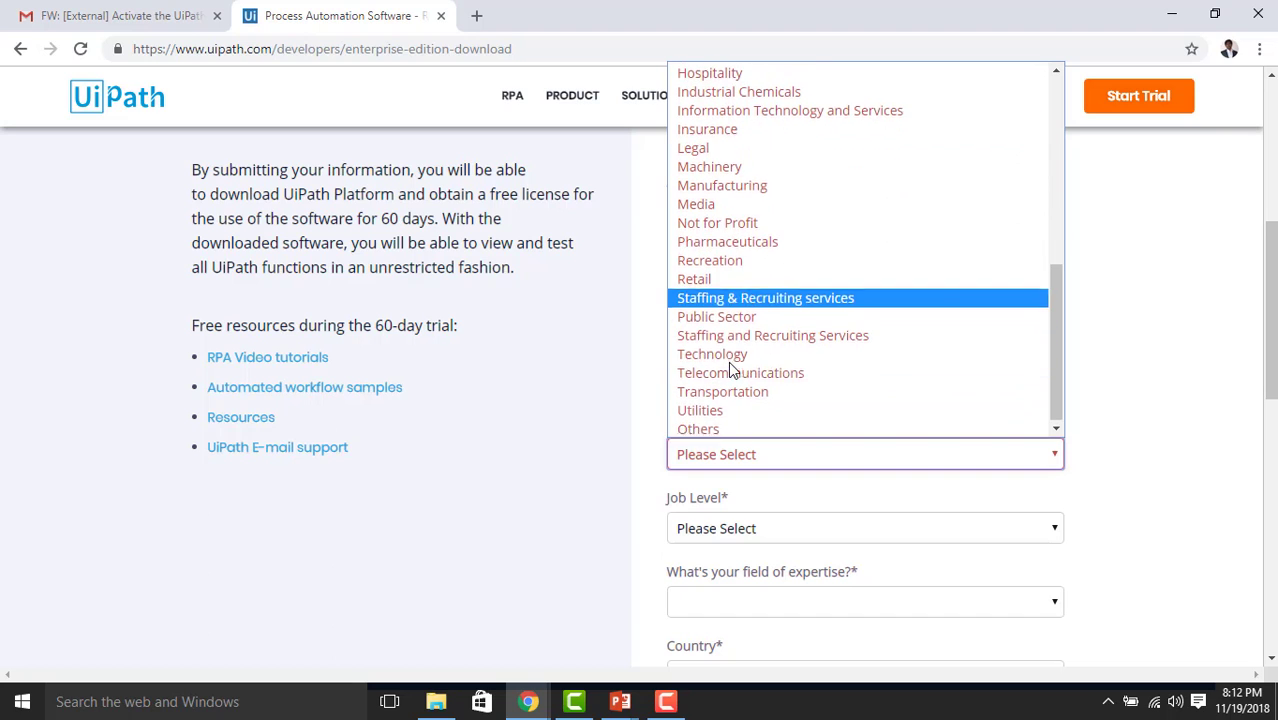
pyautogui.click(727, 356)
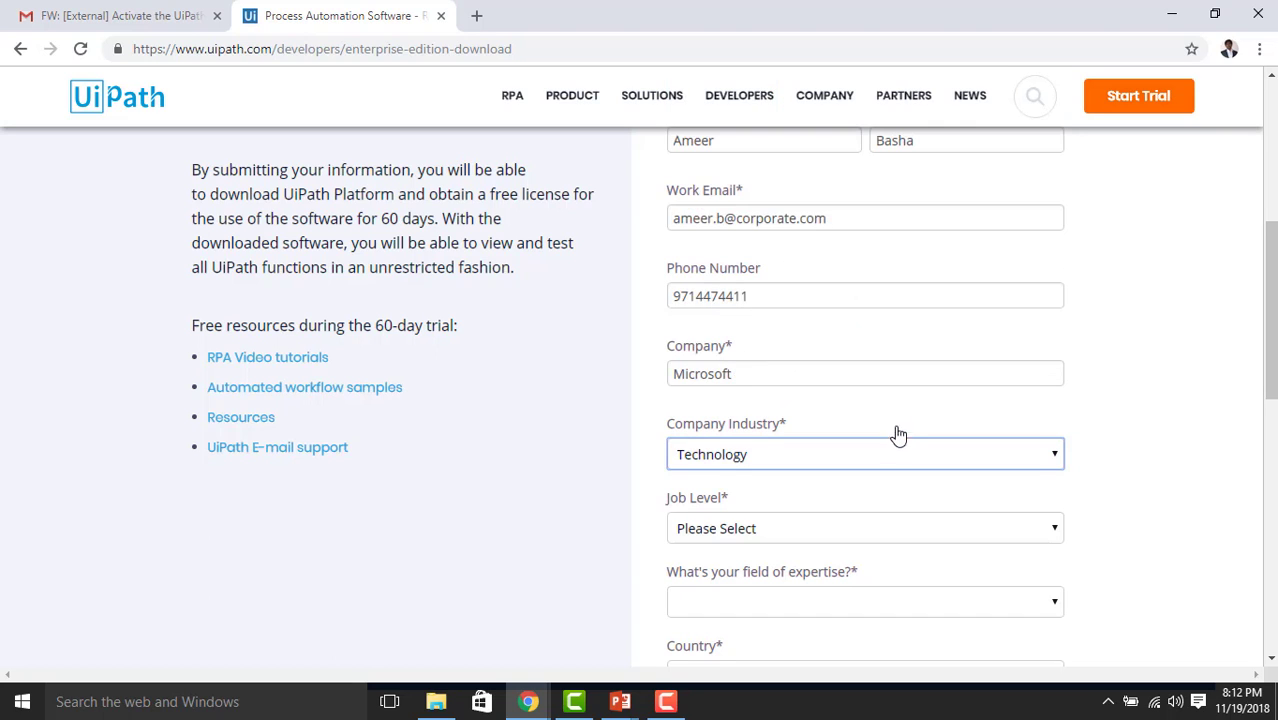
pyautogui.scroll(-1, 895, 430)
pyautogui.scroll(-1, 893, 433)
# Choose job level Manager, expertise IT / Developer / Engineer, and country India
pyautogui.click(727, 434)
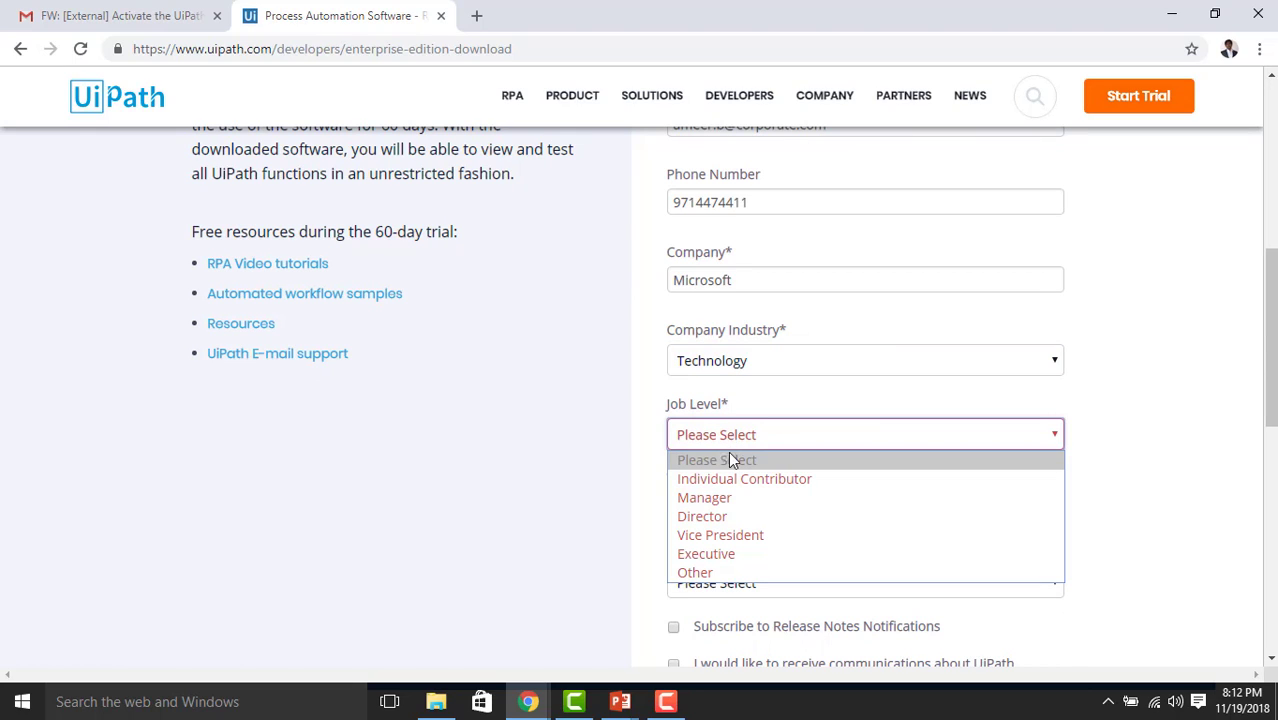
pyautogui.click(755, 499)
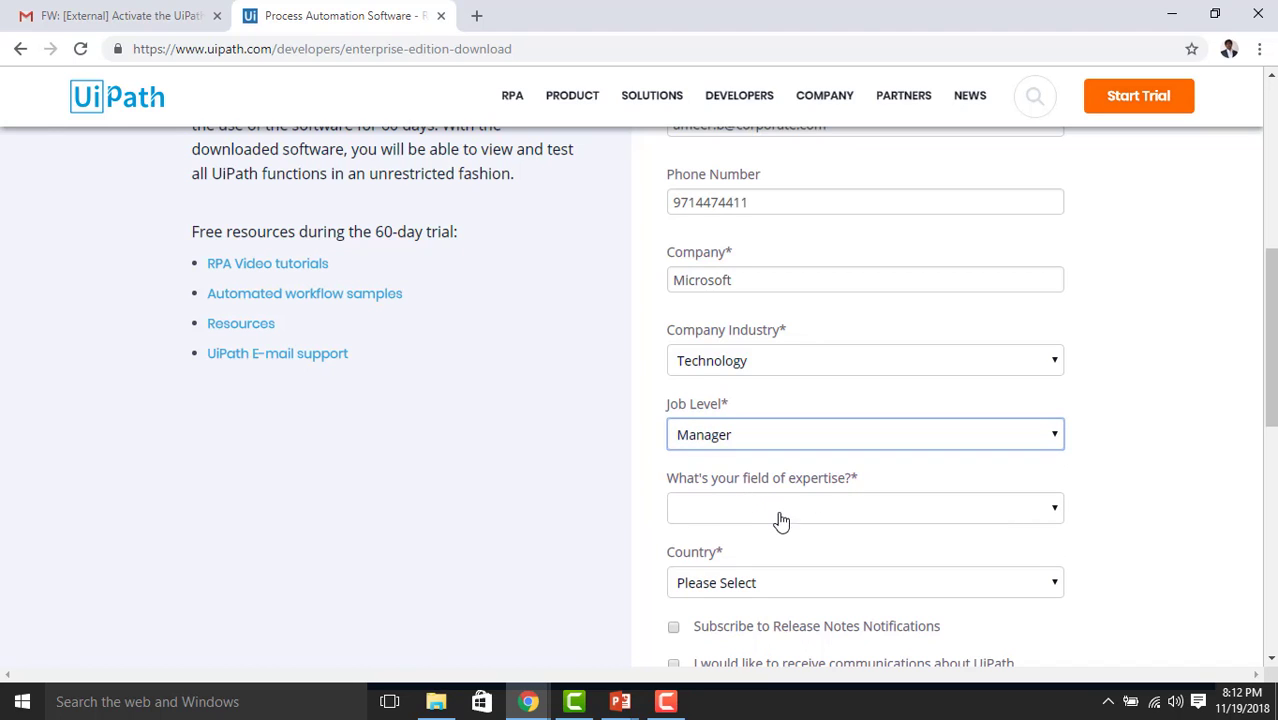
pyautogui.click(778, 516)
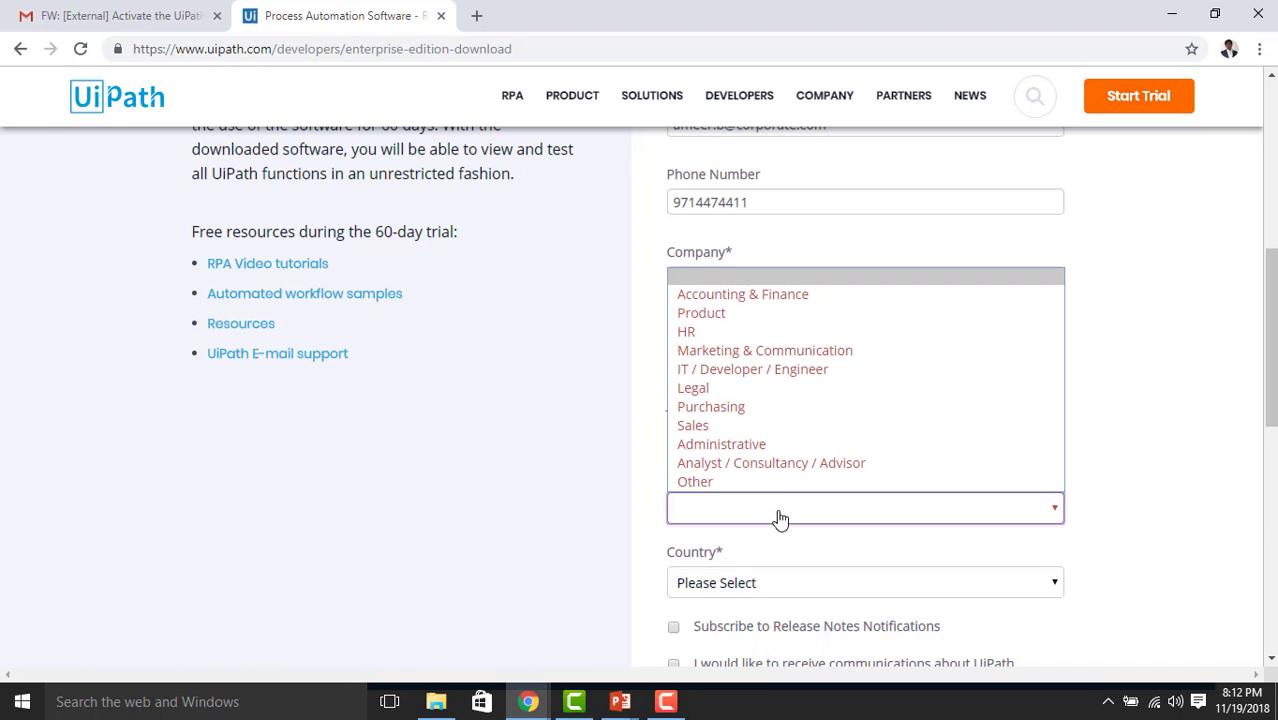
pyautogui.click(757, 370)
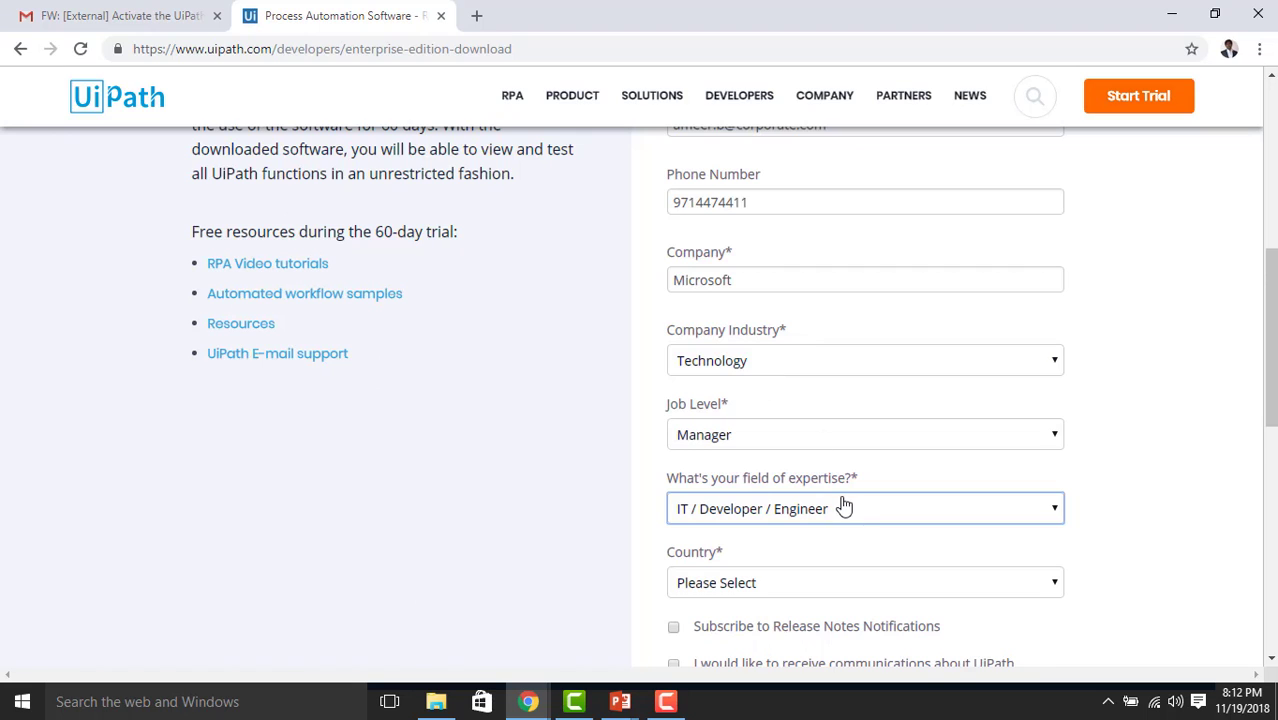
pyautogui.scroll(-1, 842, 505)
pyautogui.click(755, 489)
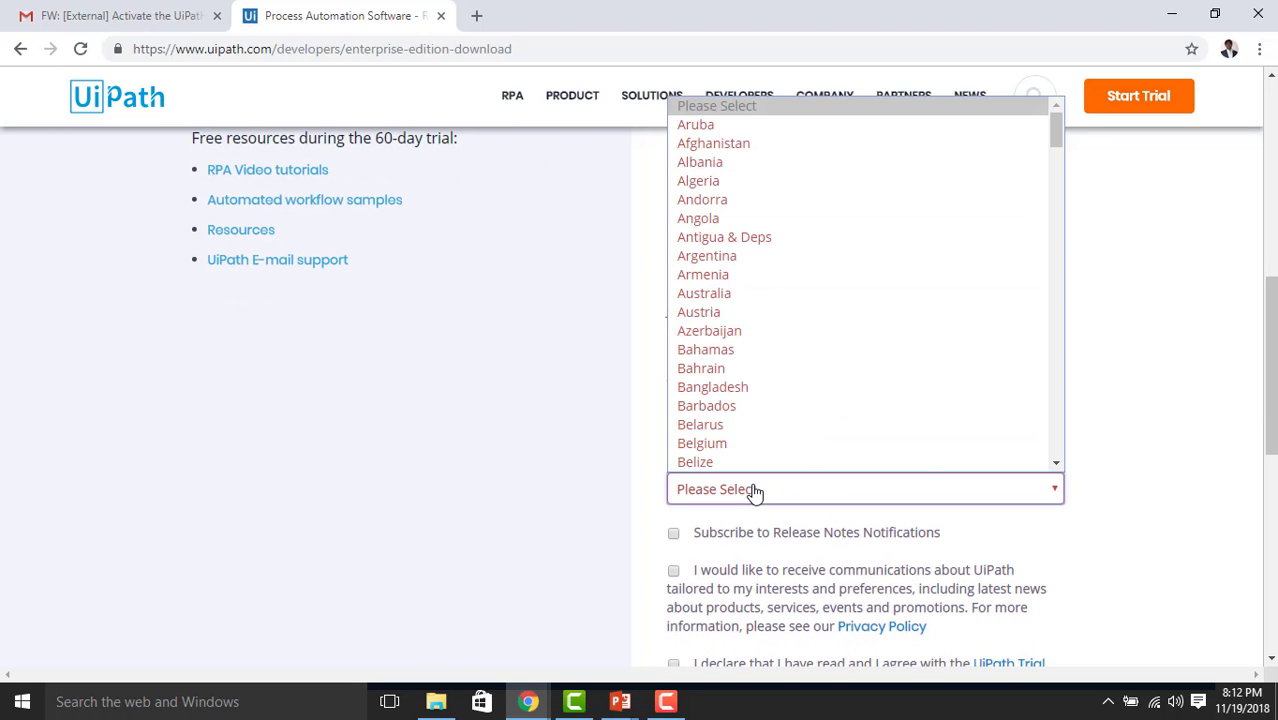
pyautogui.write('in')
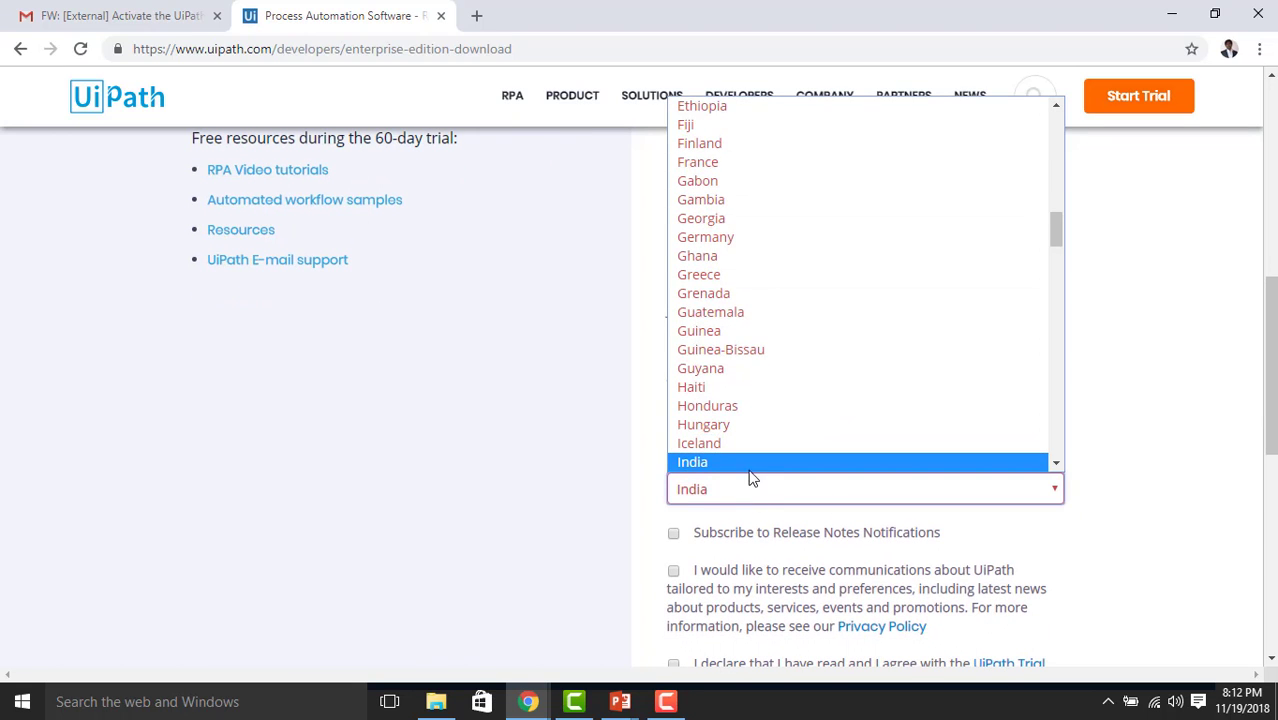
pyautogui.click(751, 465)
pyautogui.scroll(-1, 600, 435)
pyautogui.scroll(3, 596, 434)
pyautogui.scroll(1, 697, 328)
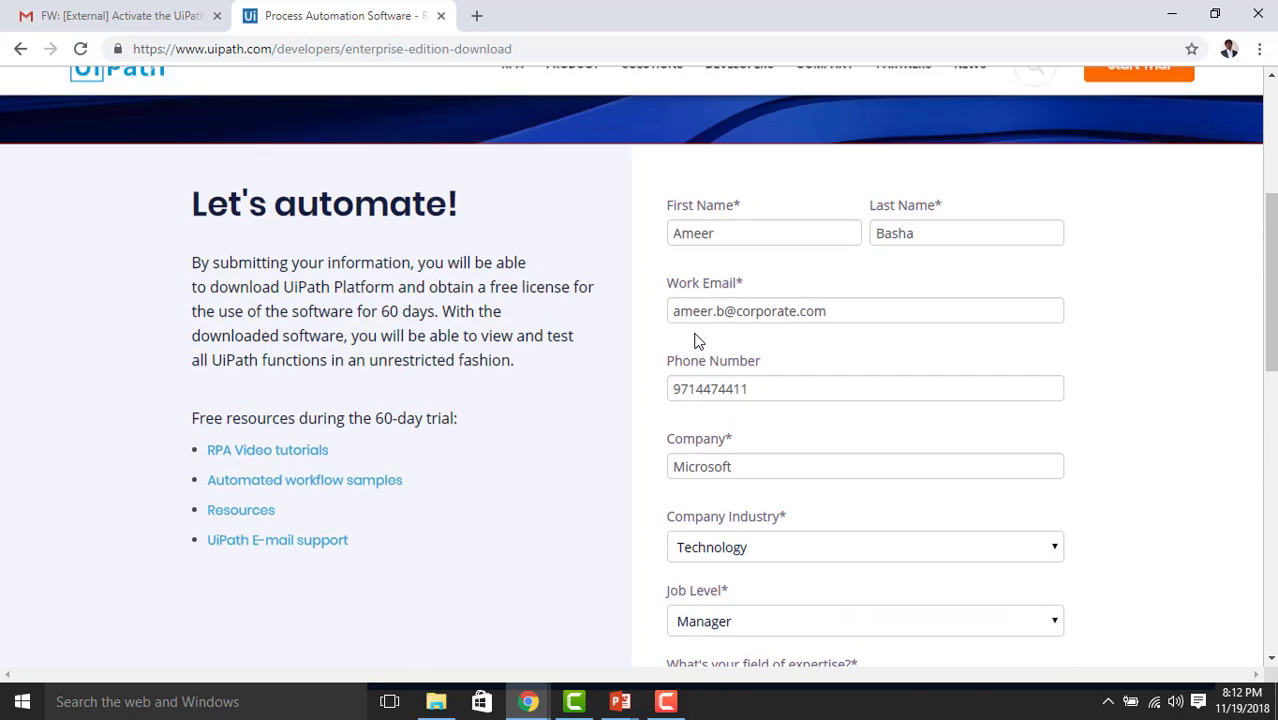
pyautogui.moveTo(843, 314); pyautogui.dragTo(670, 312)
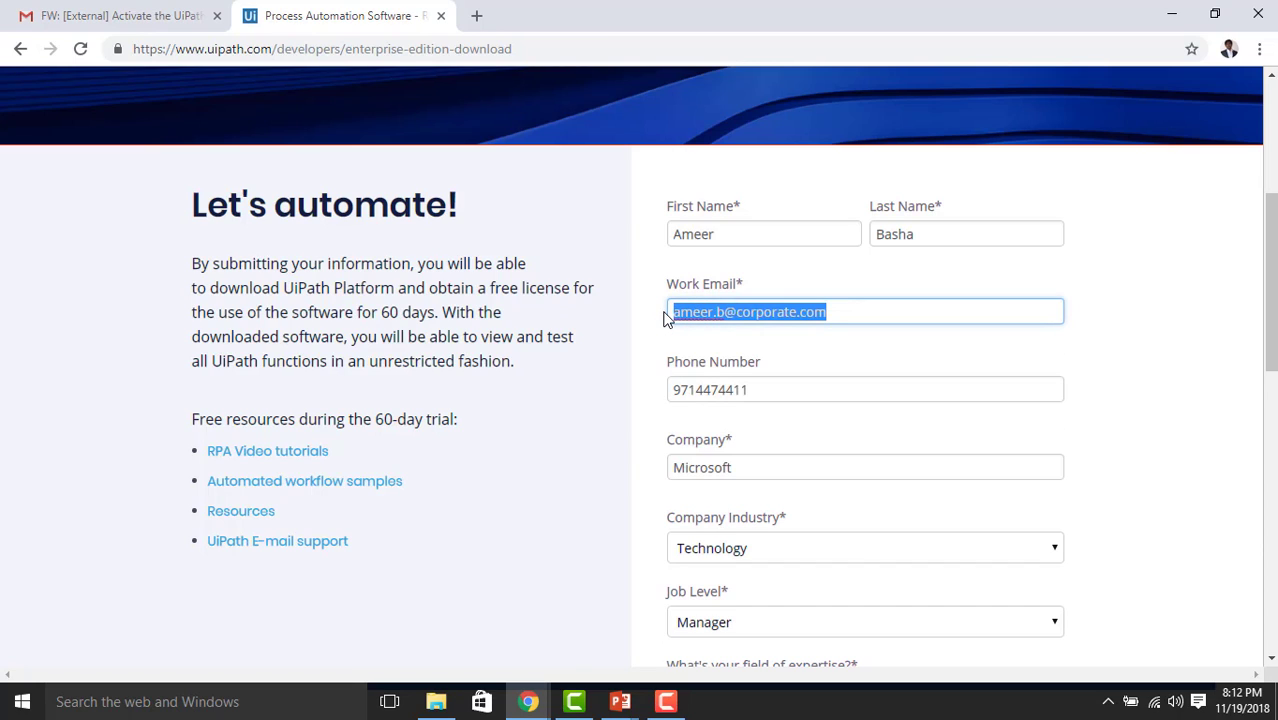
pyautogui.moveTo(667, 284); pyautogui.dragTo(836, 314)
pyautogui.scroll(-1, 841, 422)
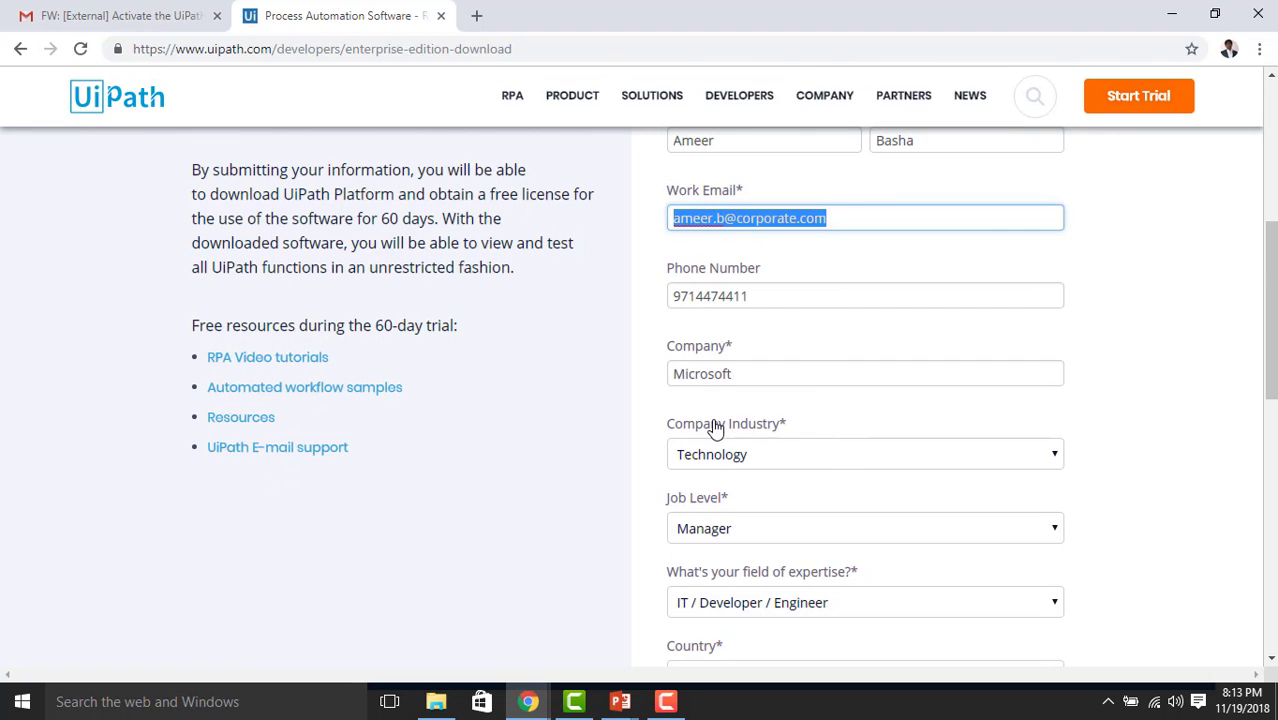
pyautogui.scroll(-4, 715, 428)
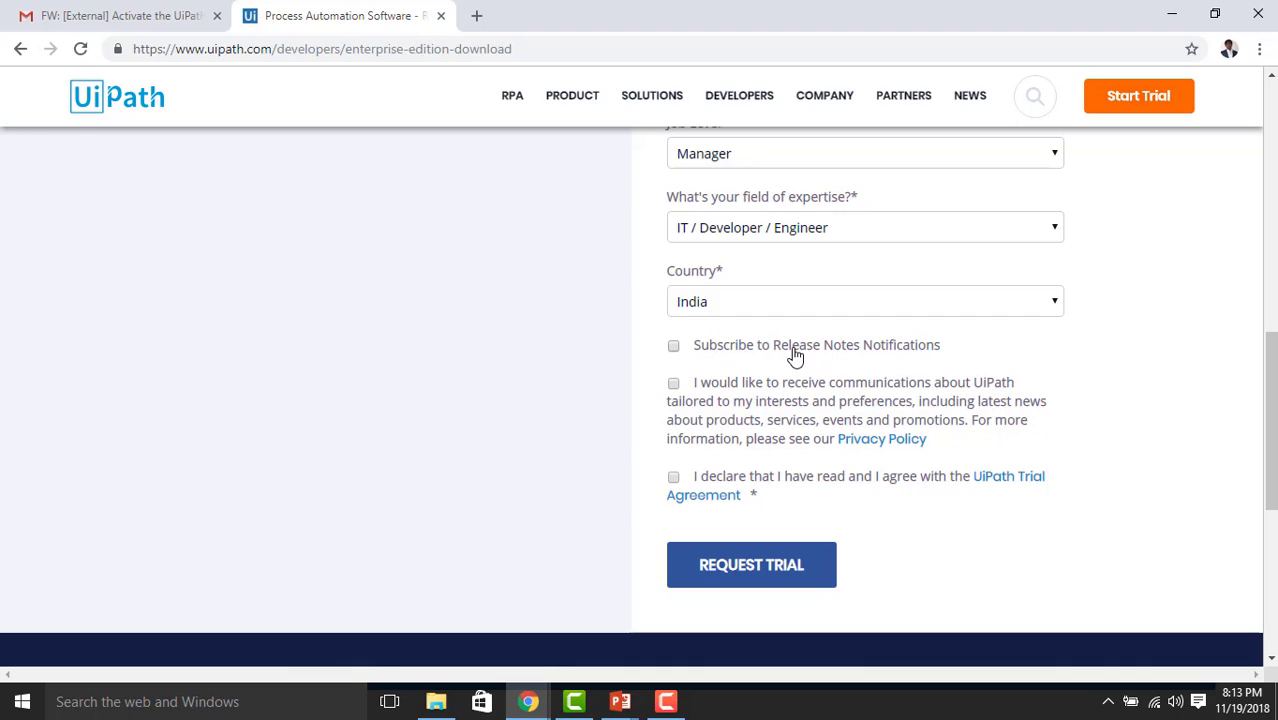
# Tick release notes, UiPath communications and the Trial Agreement, then submit the trial request
pyautogui.click(674, 347)
pyautogui.click(674, 386)
pyautogui.click(675, 479)
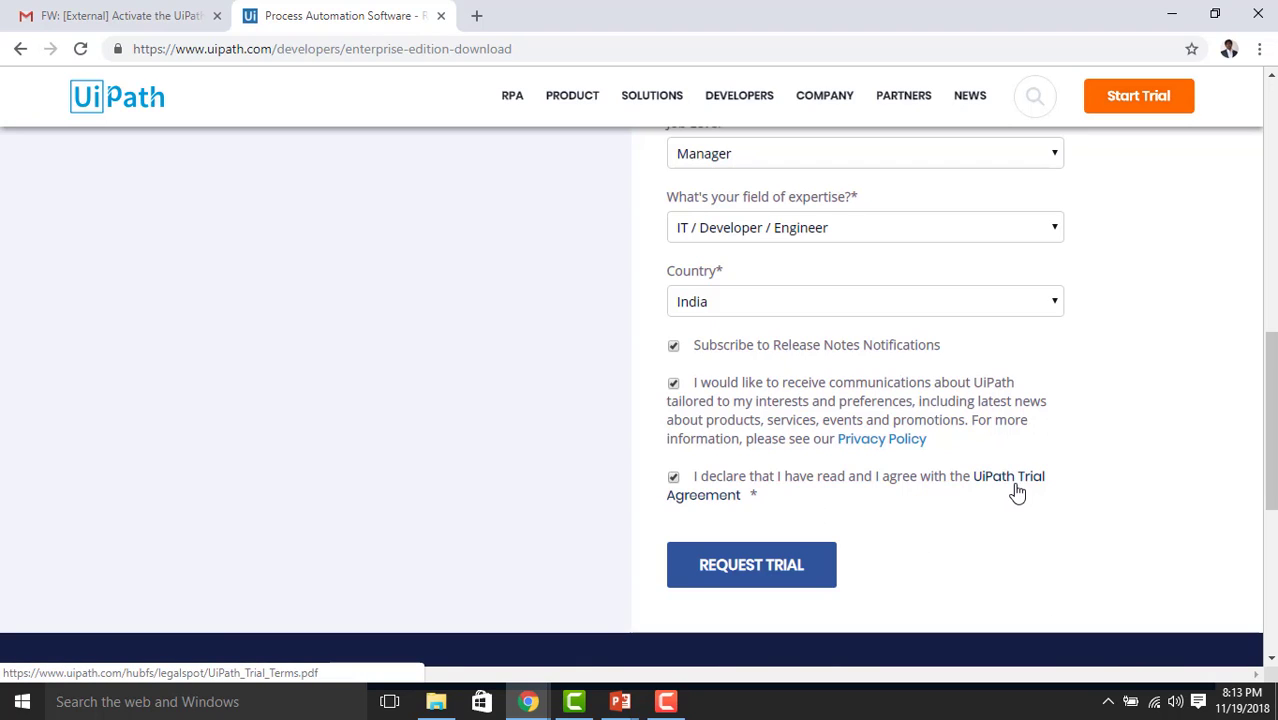
pyautogui.click(781, 578)
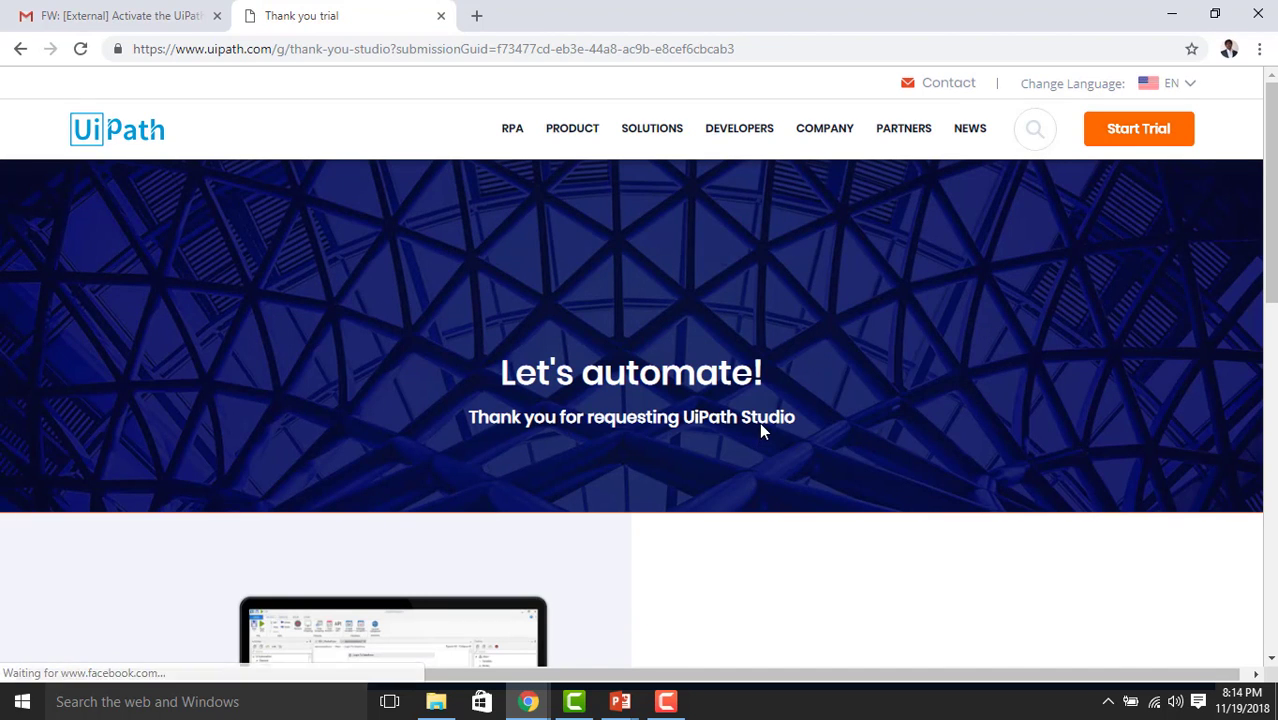
pyautogui.hotkey('alt', 'Tab')
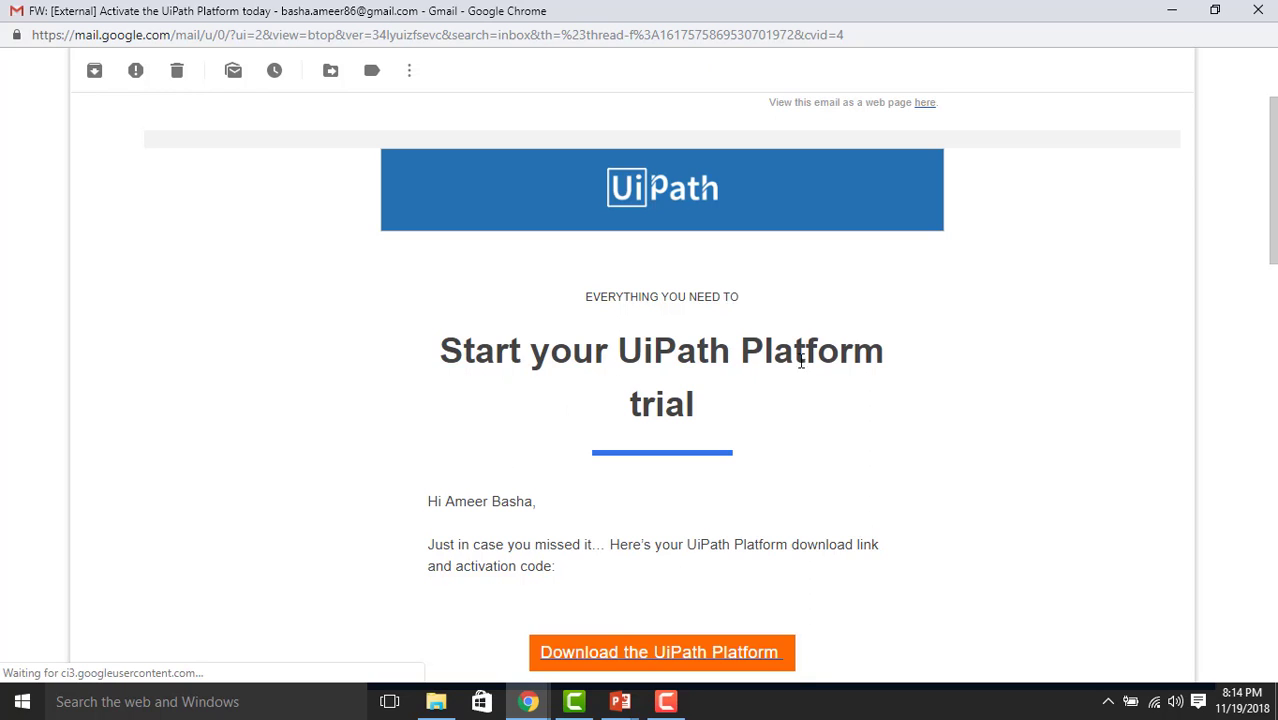
pyautogui.scroll(-1, 696, 425)
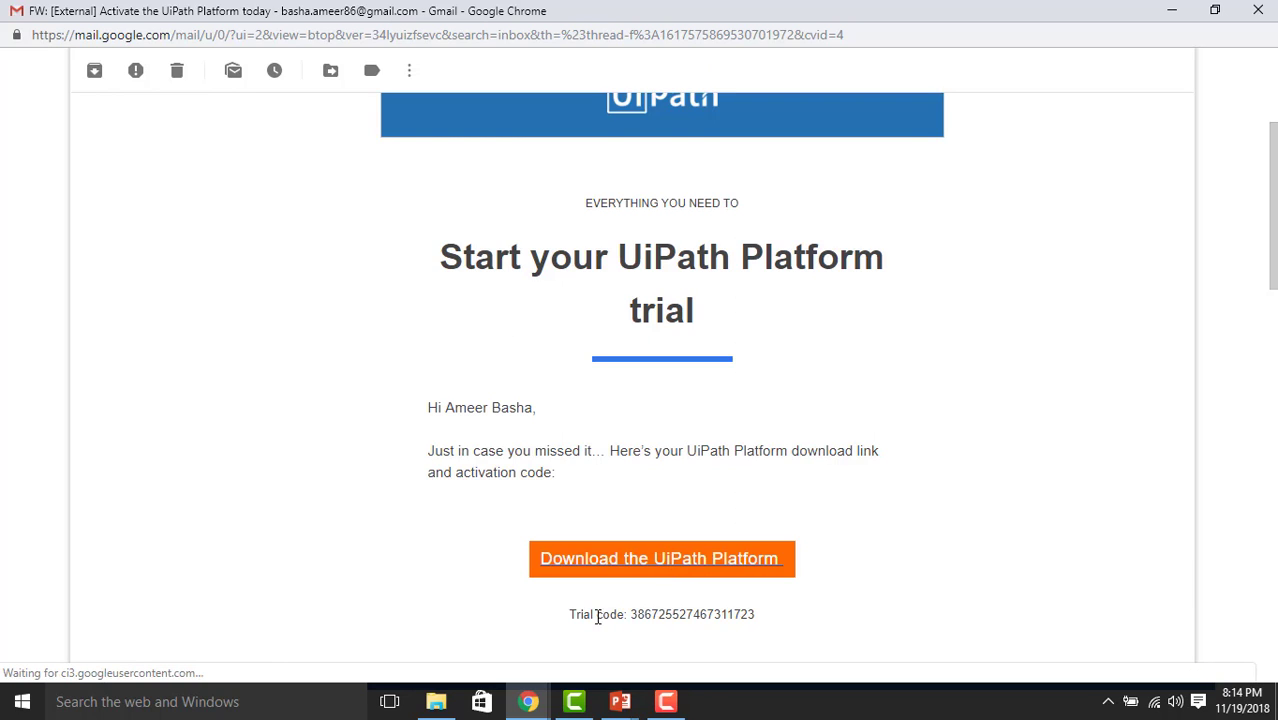
# Download the UiPath Platform installer from the e-mail link, then minimize Chrome to the desktop
pyautogui.click(714, 558)
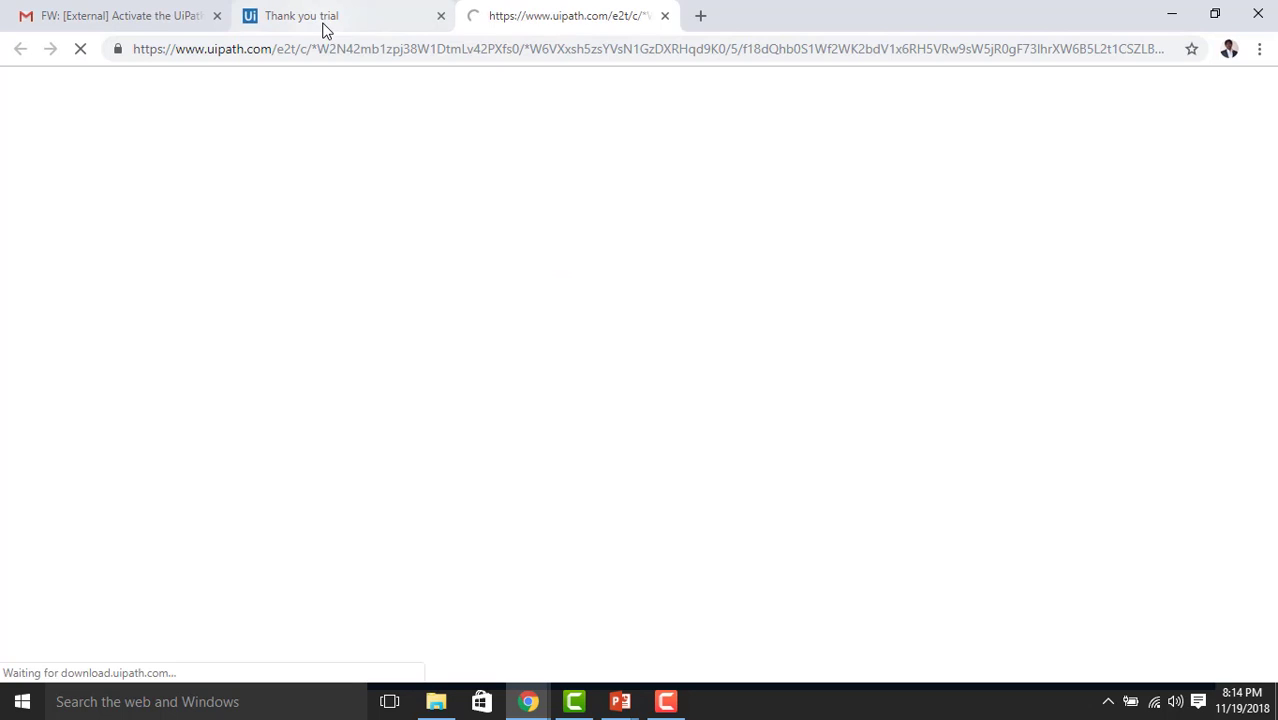
pyautogui.click(322, 30)
pyautogui.moveTo(528, 701)
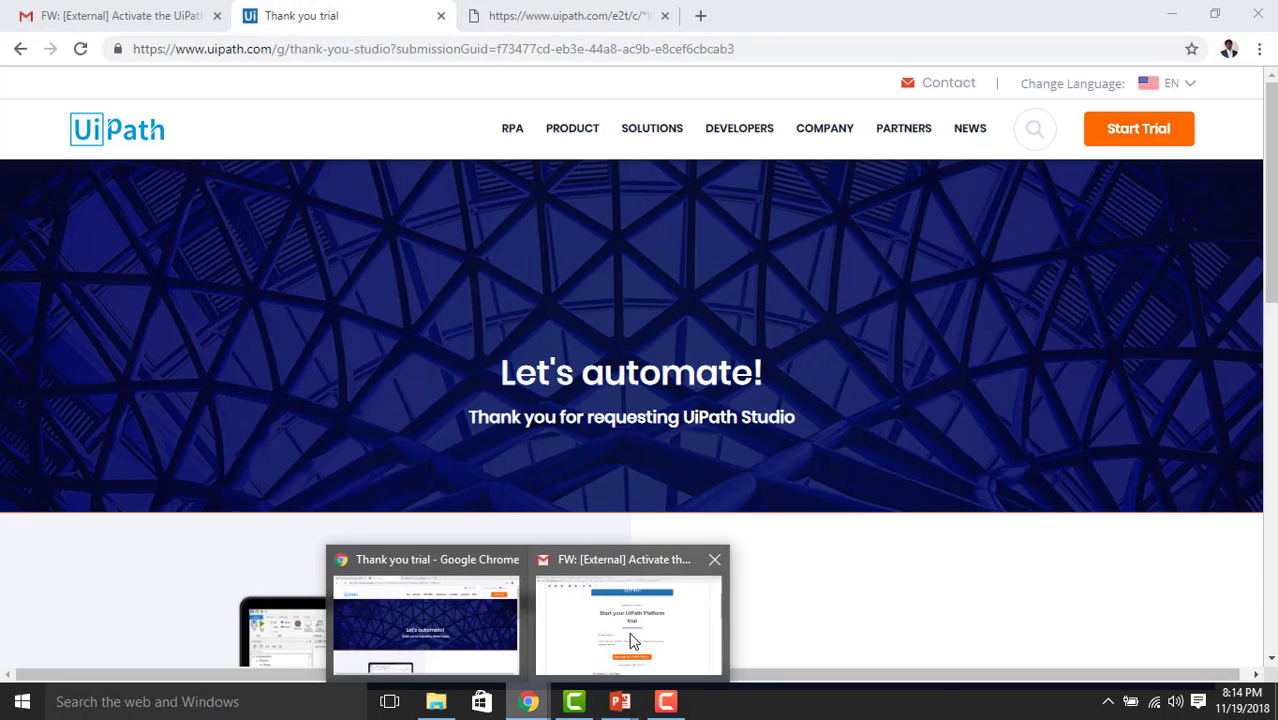
pyautogui.click(628, 634)
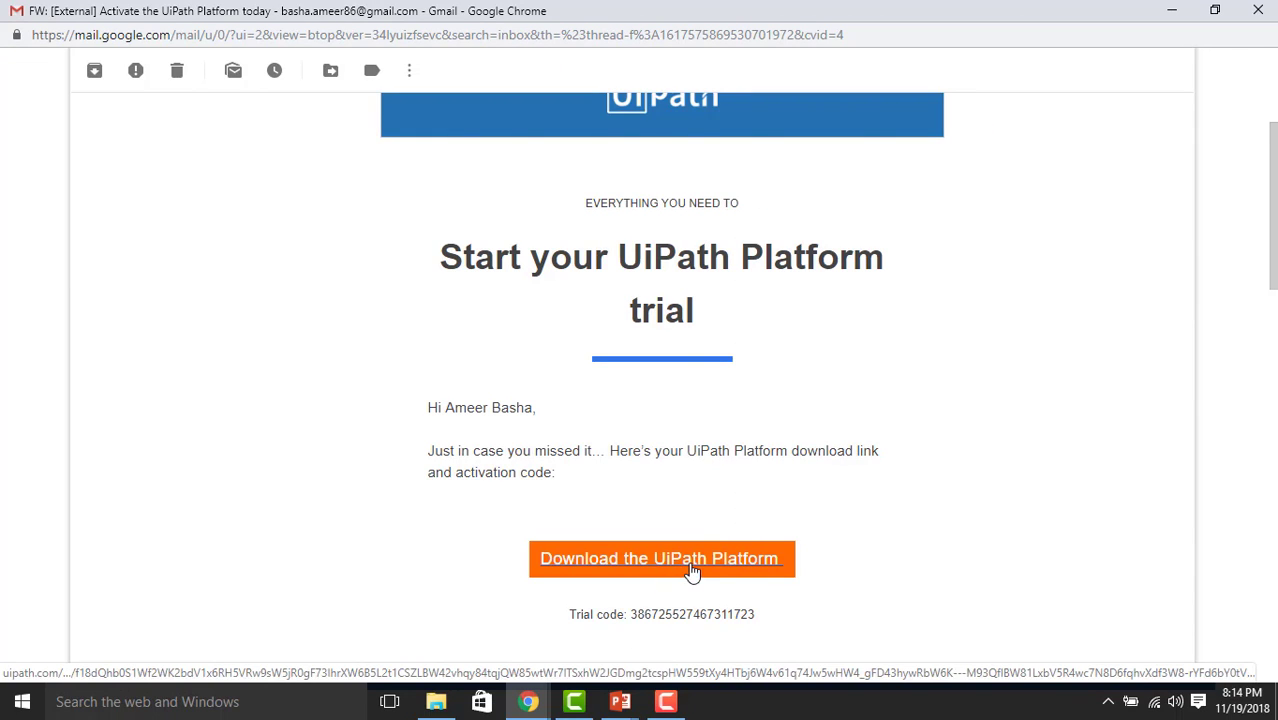
pyautogui.moveTo(528, 701)
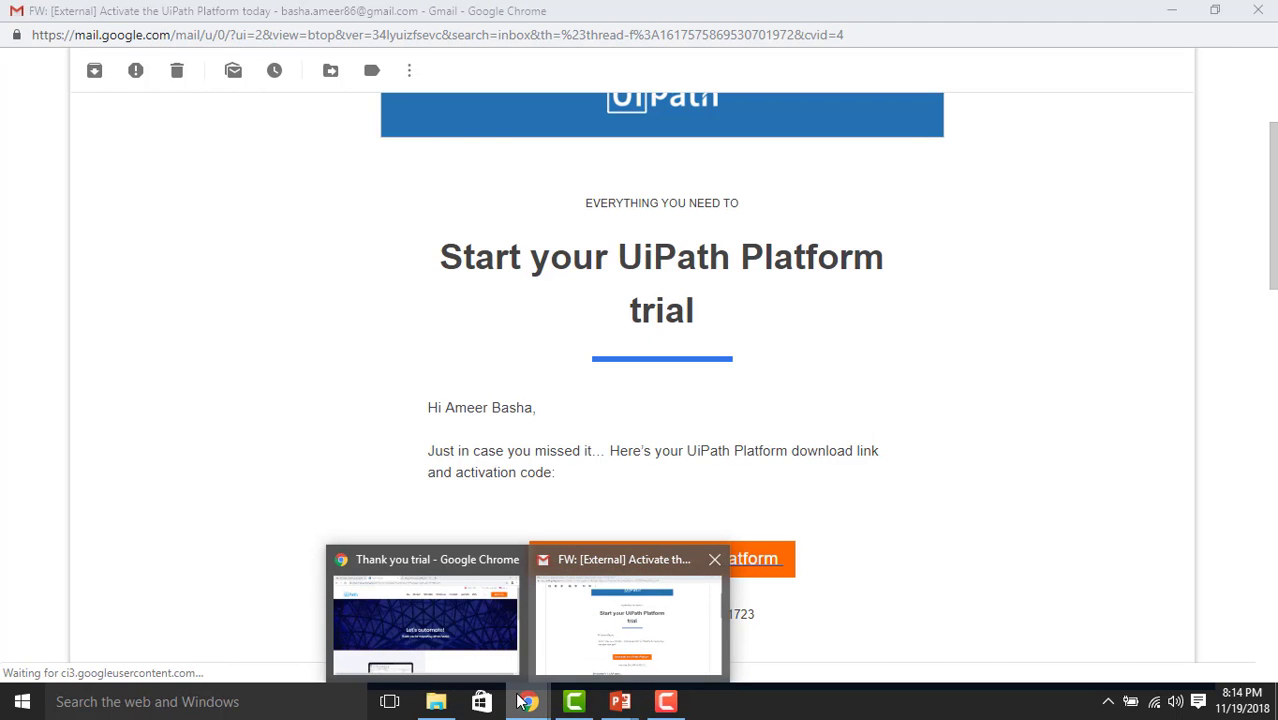
pyautogui.click(490, 650)
pyautogui.click(601, 22)
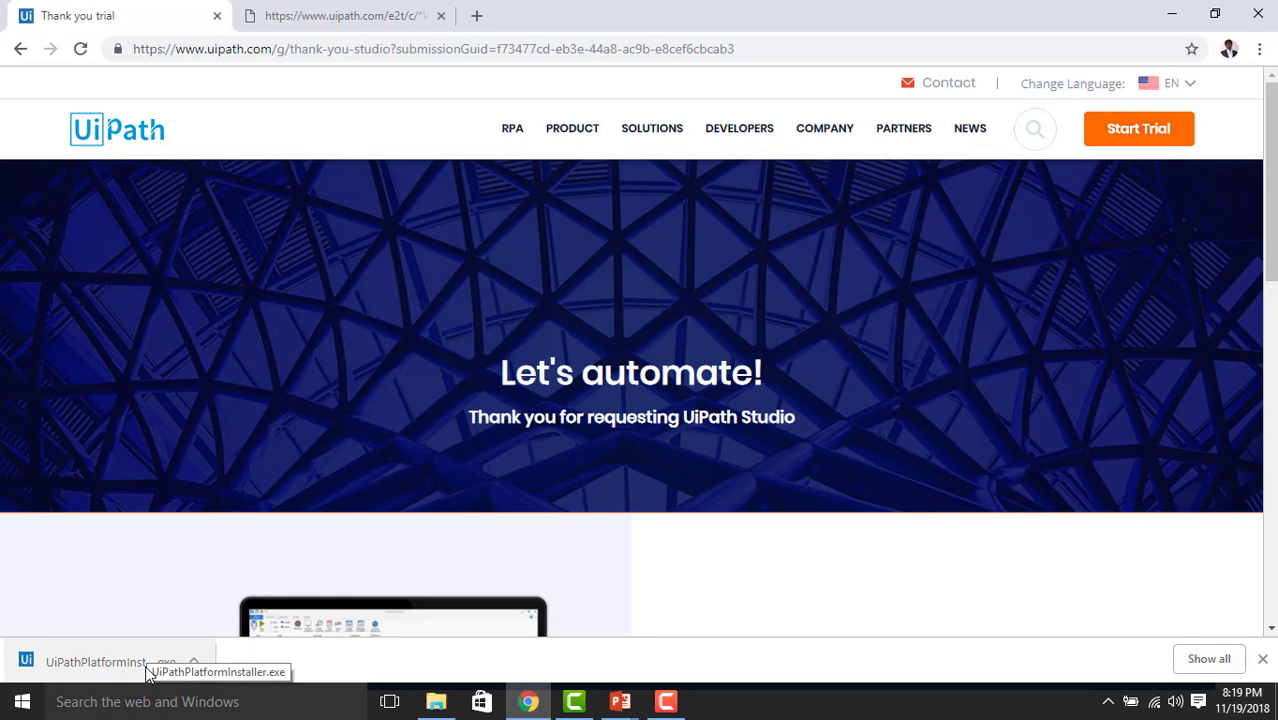
pyautogui.click(1184, 12)
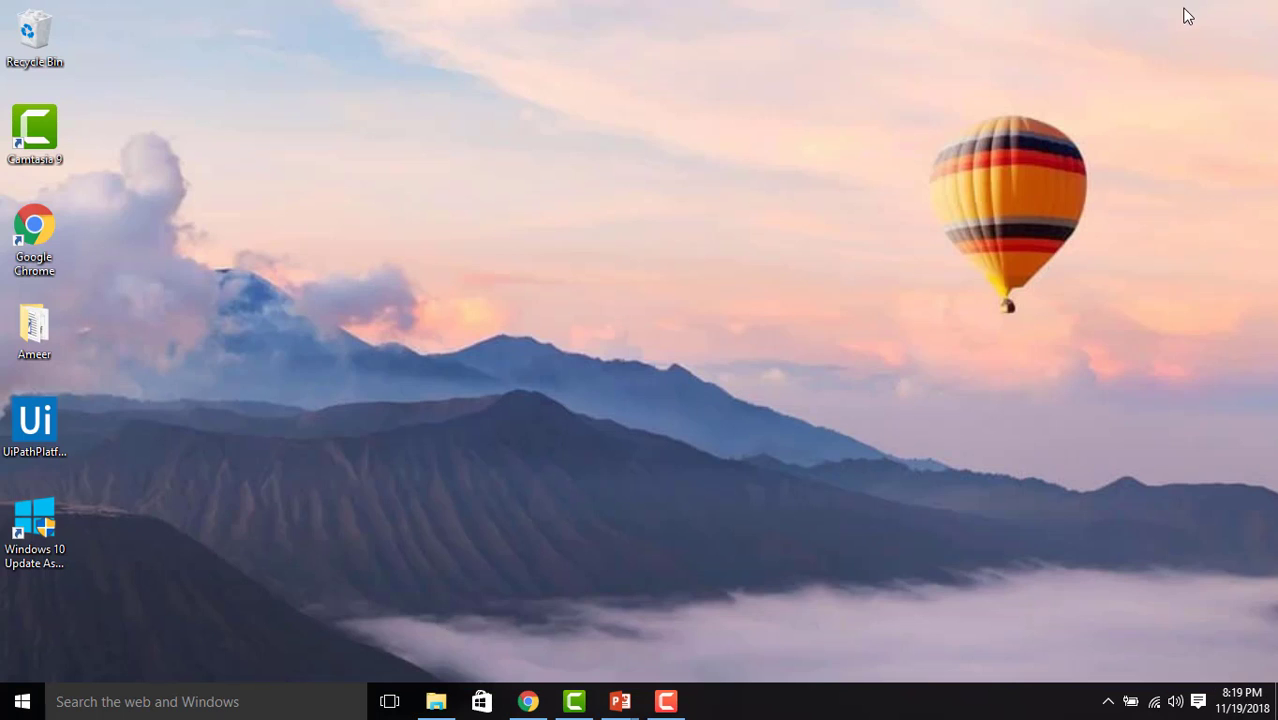
# Launch UiPathPlatformInstaller from the desktop to bring up its license agreement
pyautogui.click(34, 420)
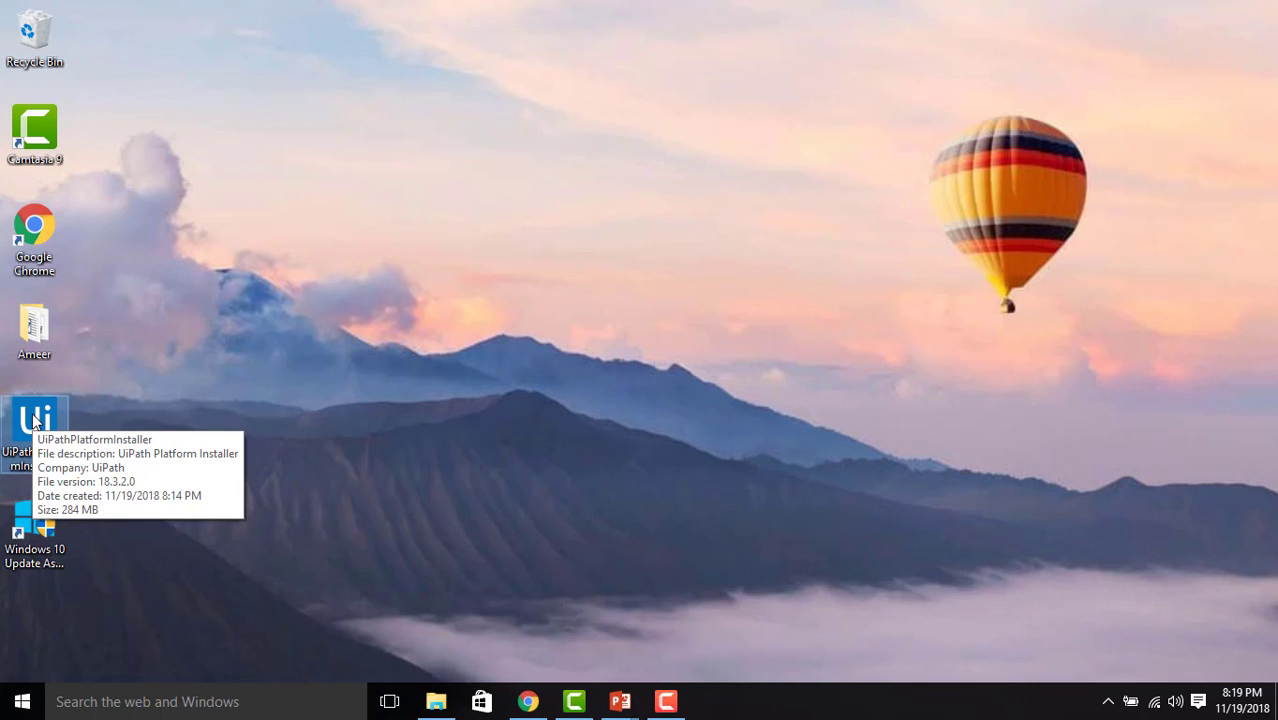
pyautogui.doubleClick(40, 450)
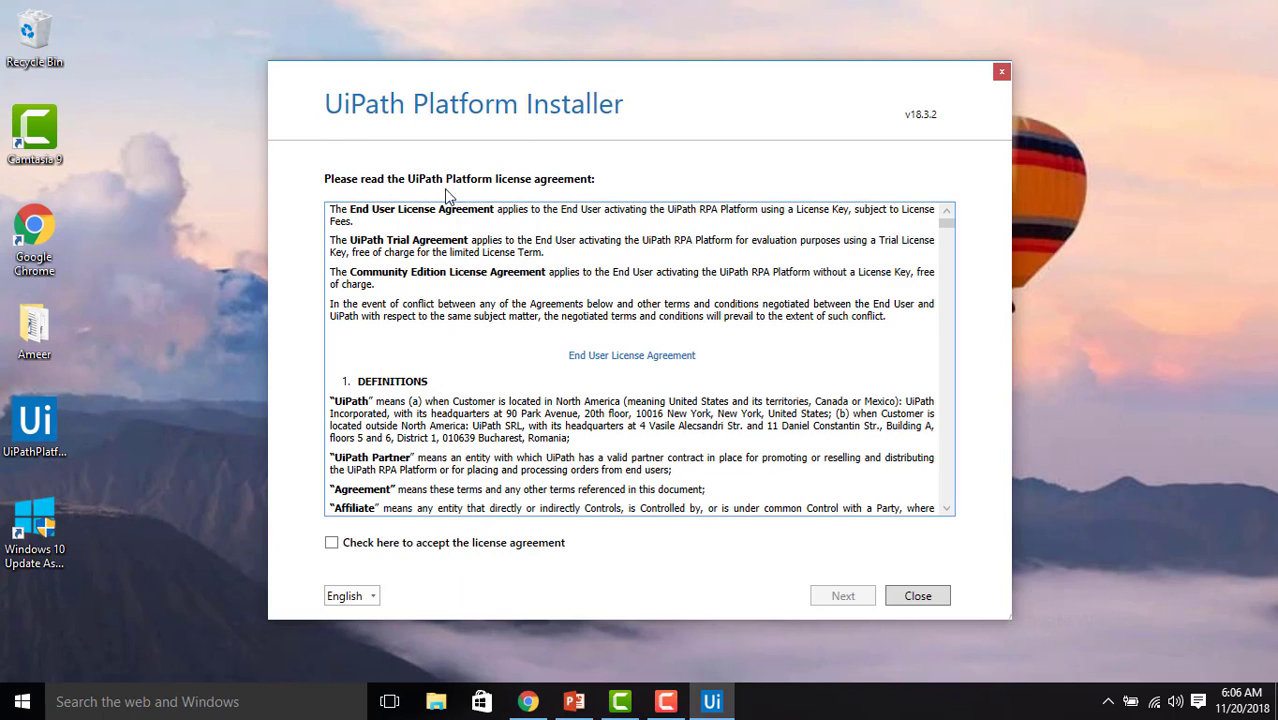
# Accept the UiPath Platform Installer license agreement and move on to the Studio/Orchestrator install choice
pyautogui.click(419, 552)
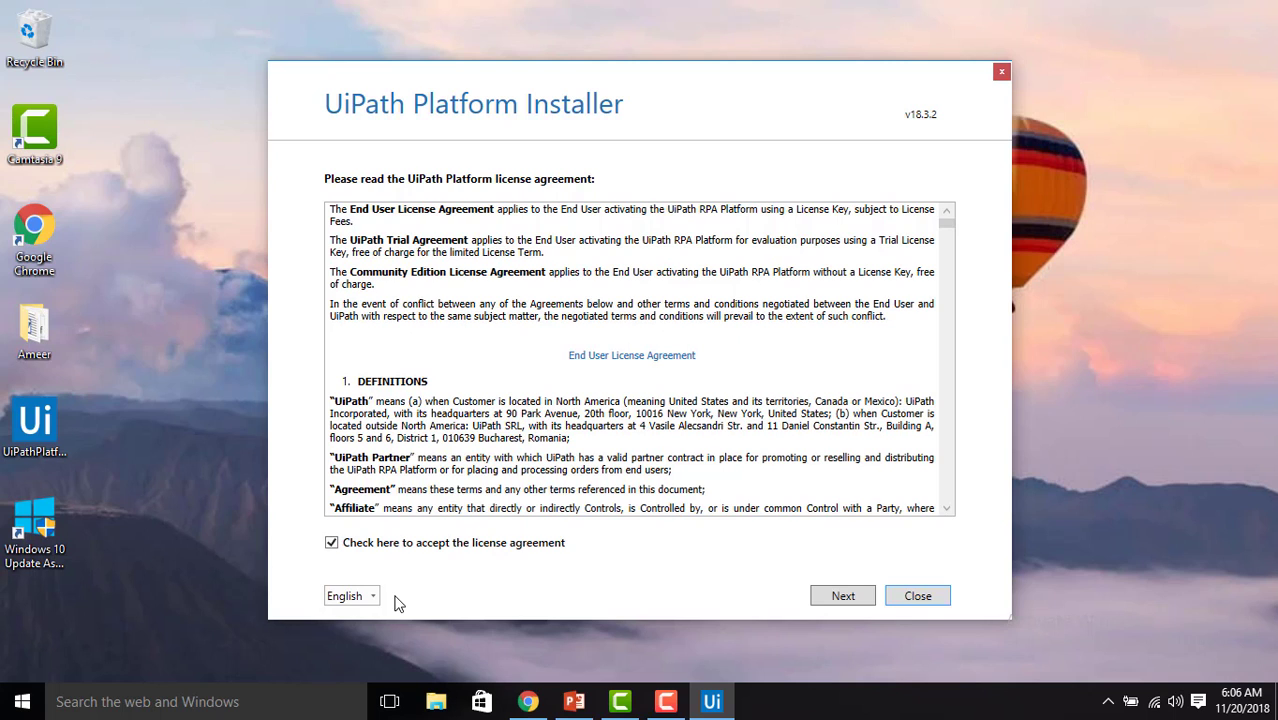
pyautogui.click(843, 596)
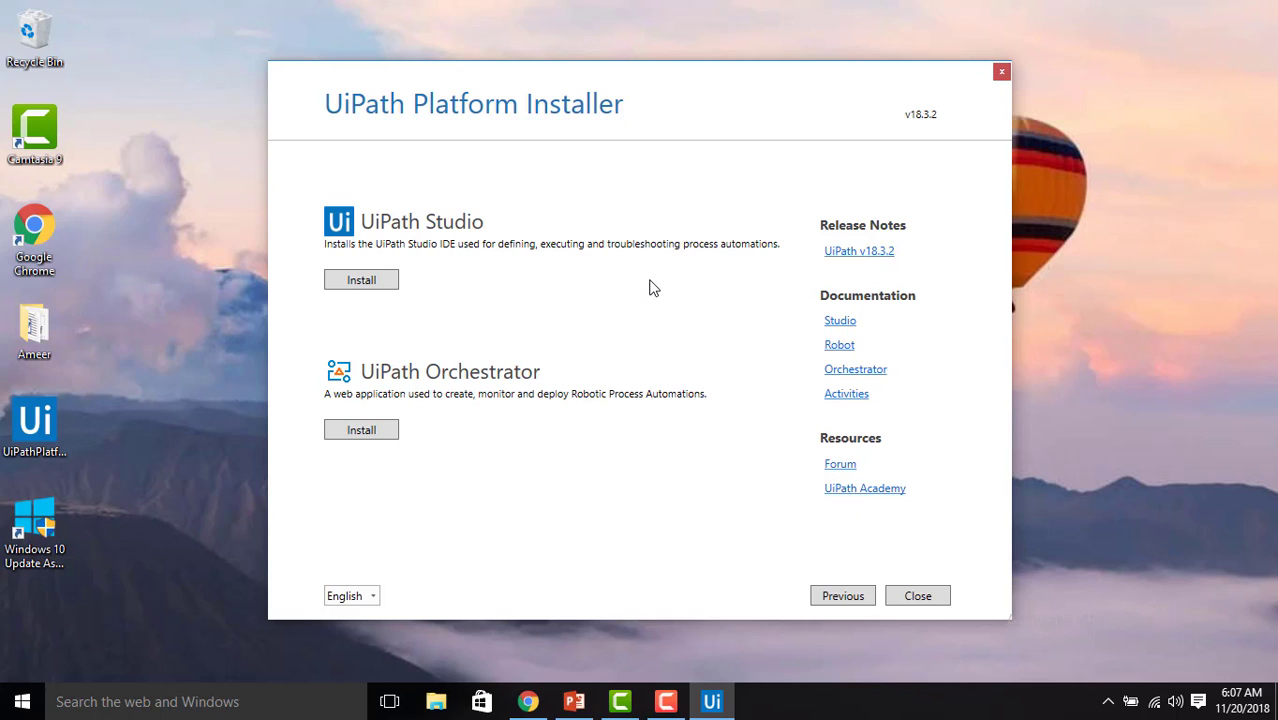
# Start the UiPath Studio install and open Advanced to view its Product Features list
pyautogui.click(378, 284)
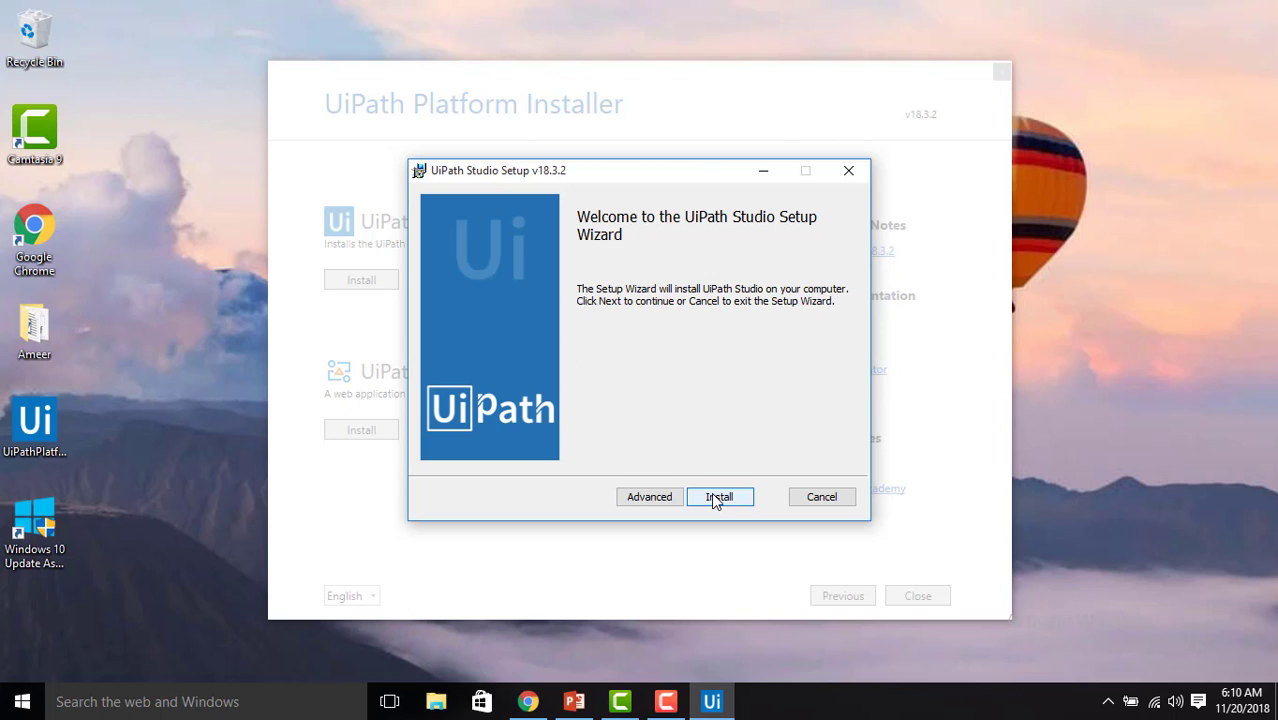
pyautogui.click(649, 497)
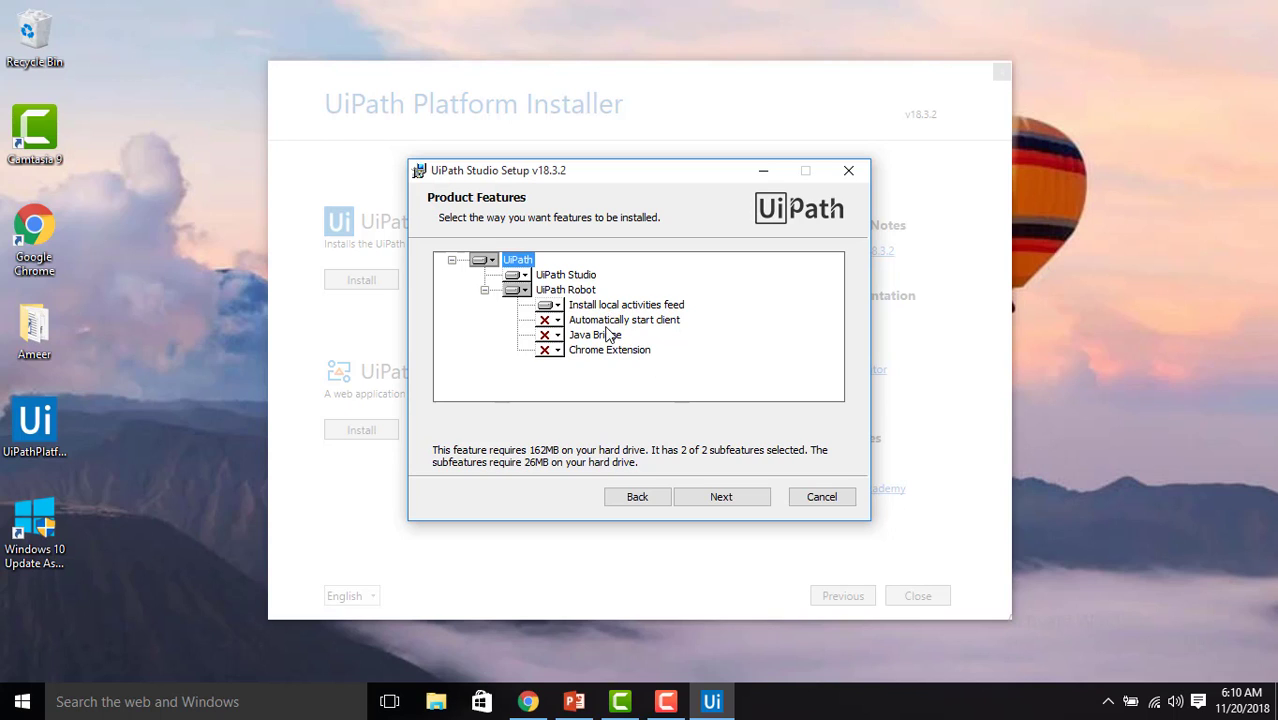
# Return to the welcome page and run the standard UiPath Studio installation to completion
pyautogui.click(640, 500)
pyautogui.click(716, 502)
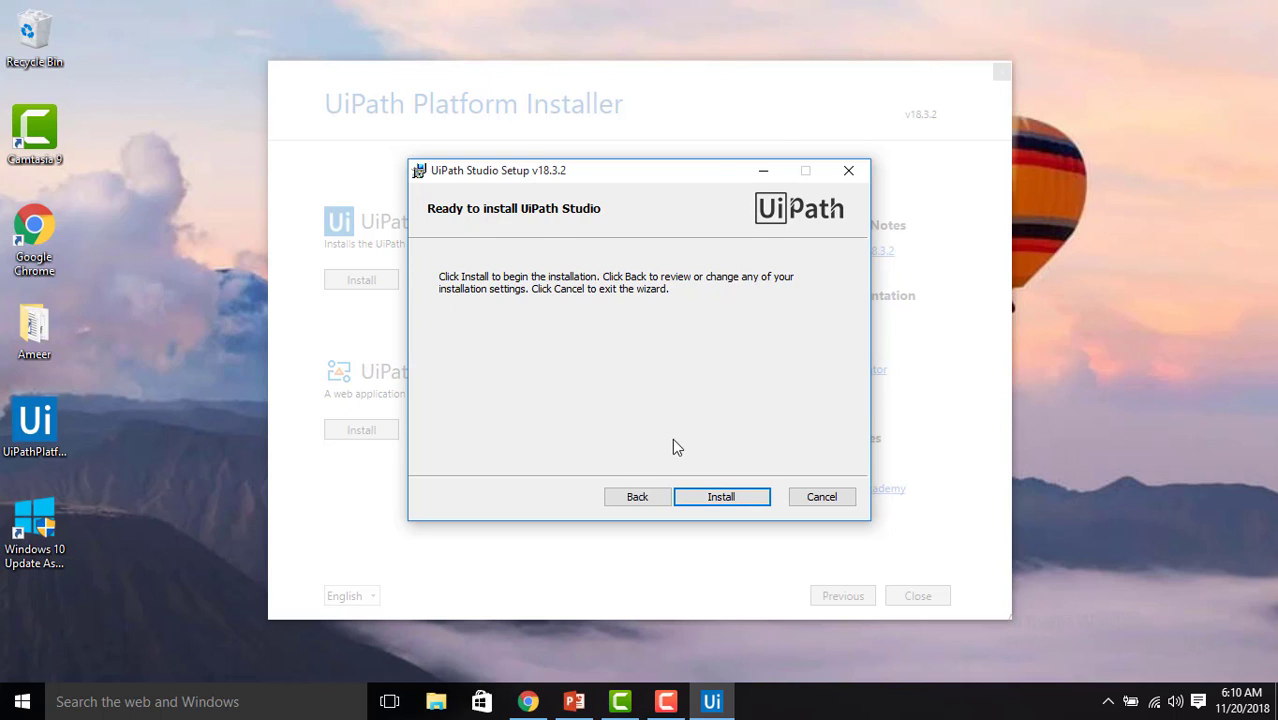
pyautogui.click(741, 502)
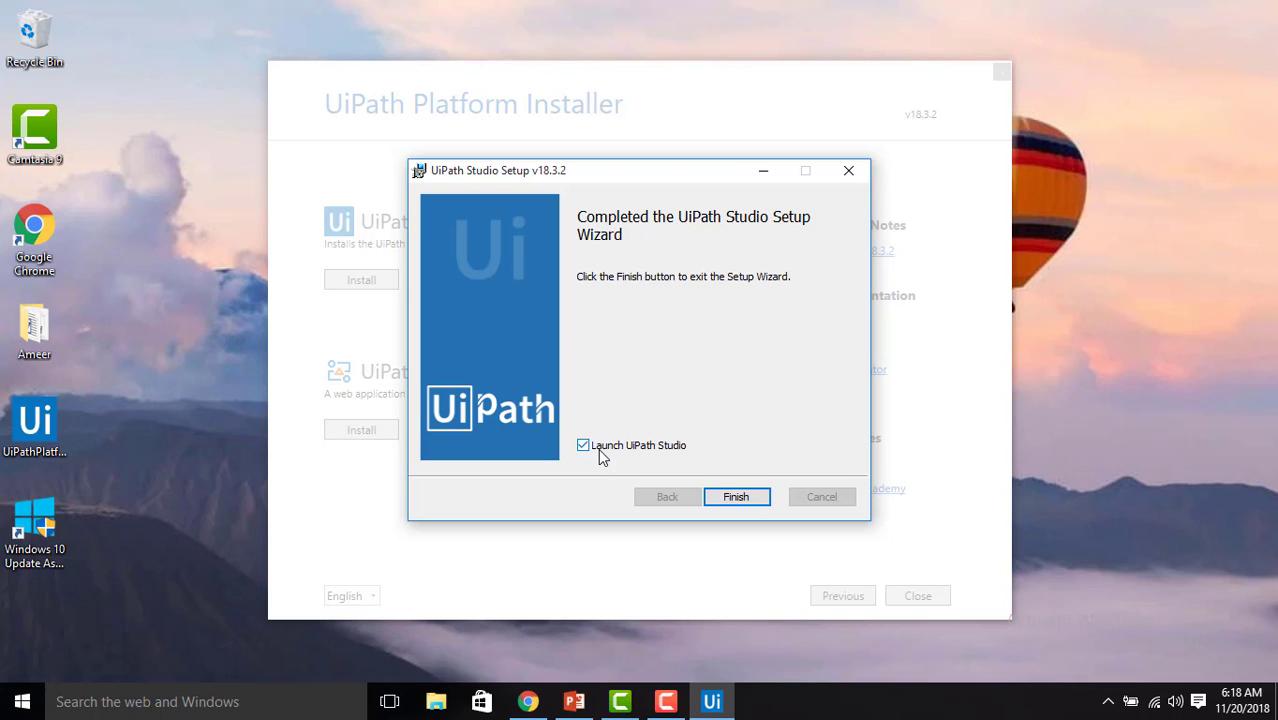
# Finish the setup wizard with 'Launch UiPath Studio' left ticked
pyautogui.click(749, 503)
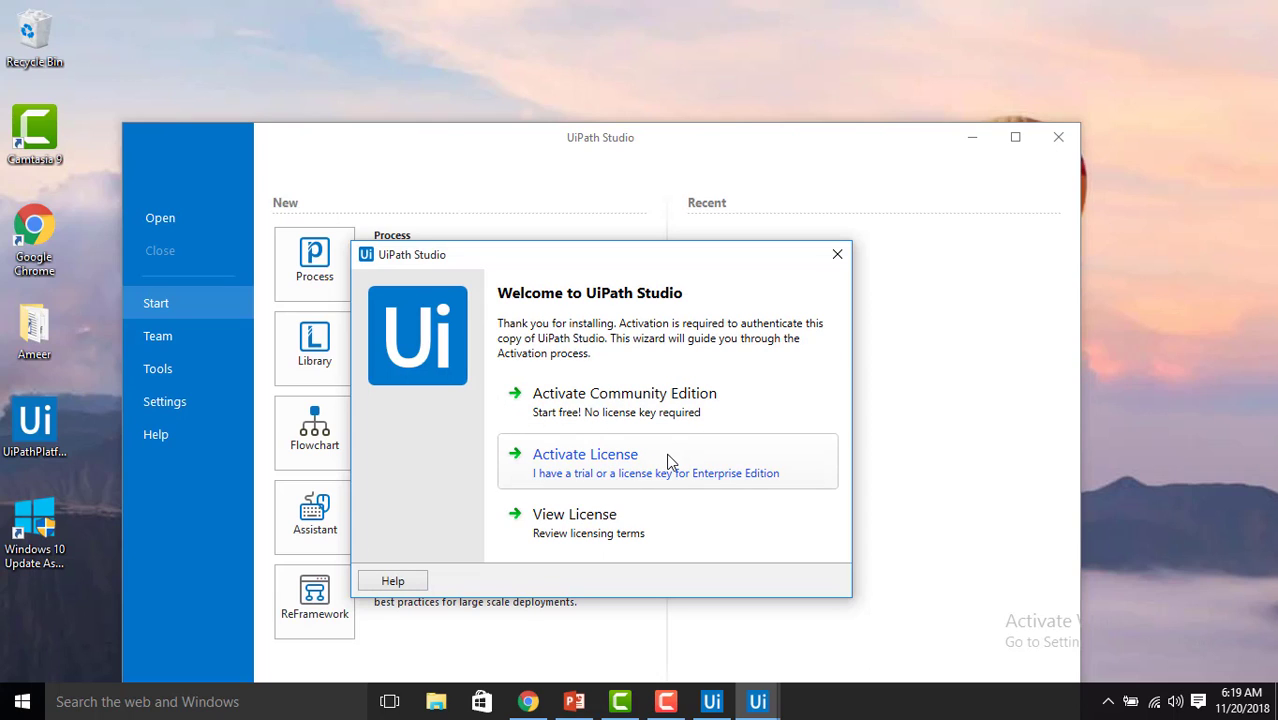
# Choose Activate License in the Welcome to UiPath Studio dialog
pyautogui.click(728, 461)
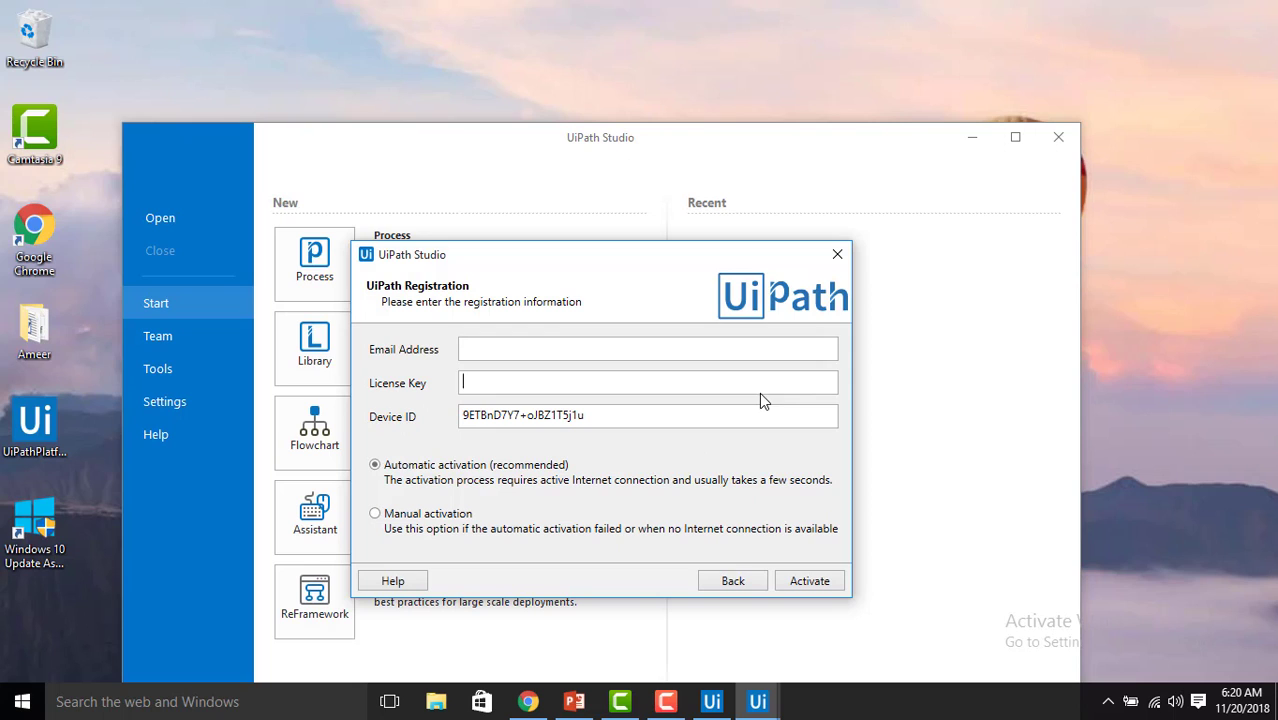
# Go back, pick Activate Community Edition, and enter your e-mail address in the Email Address field
pyautogui.click(737, 587)
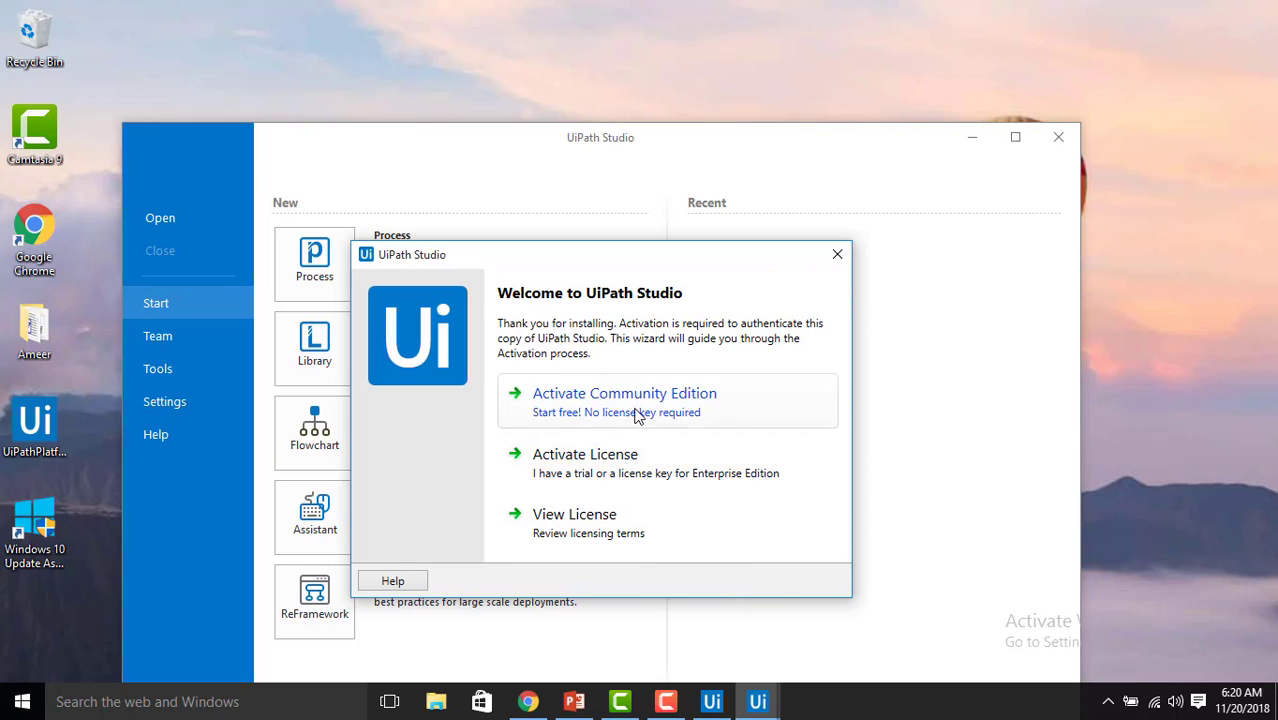
pyautogui.click(637, 412)
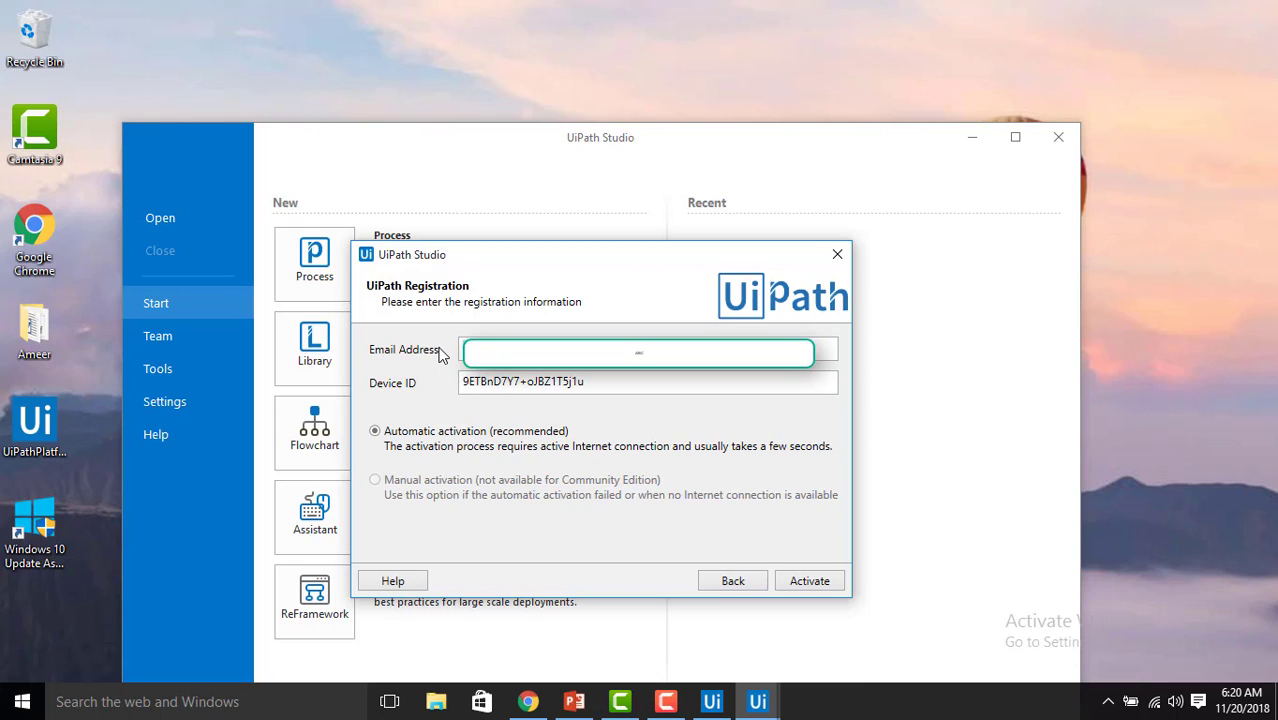
pyautogui.click(540, 352)
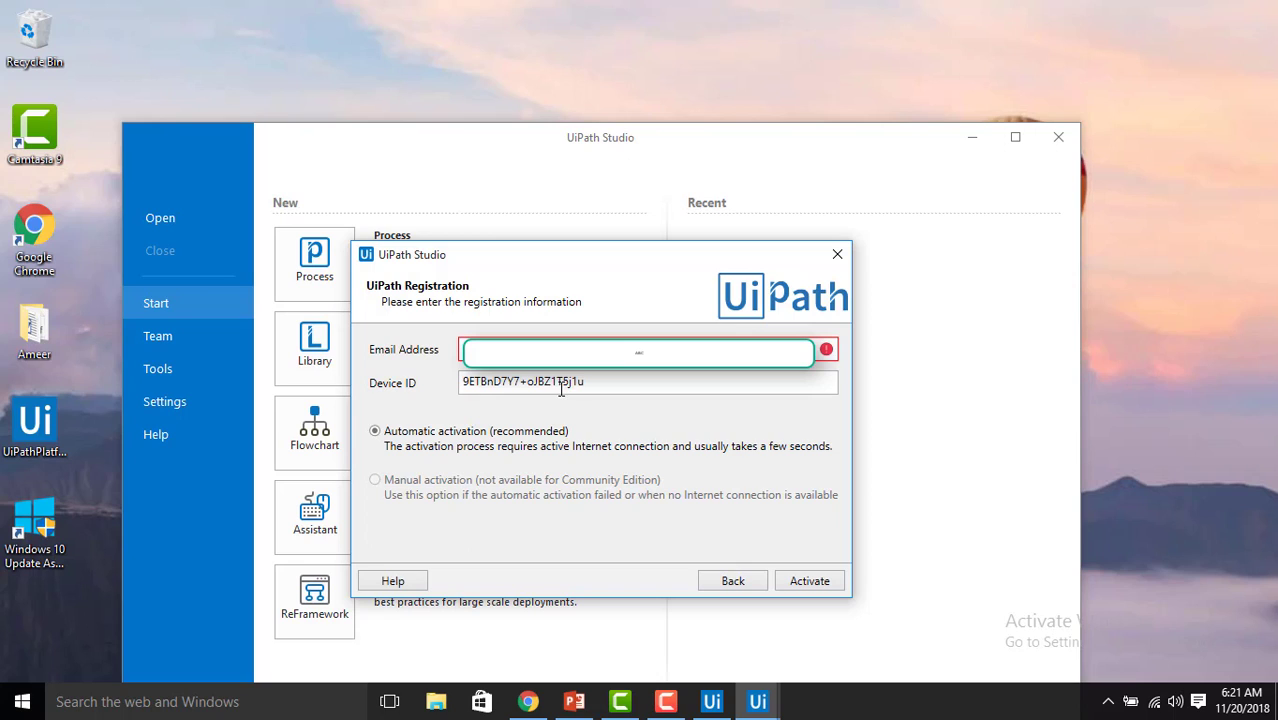
# Activate the Community Edition and dismiss the Windows app-choice prompt to reach Studio's Start page
pyautogui.click(799, 581)
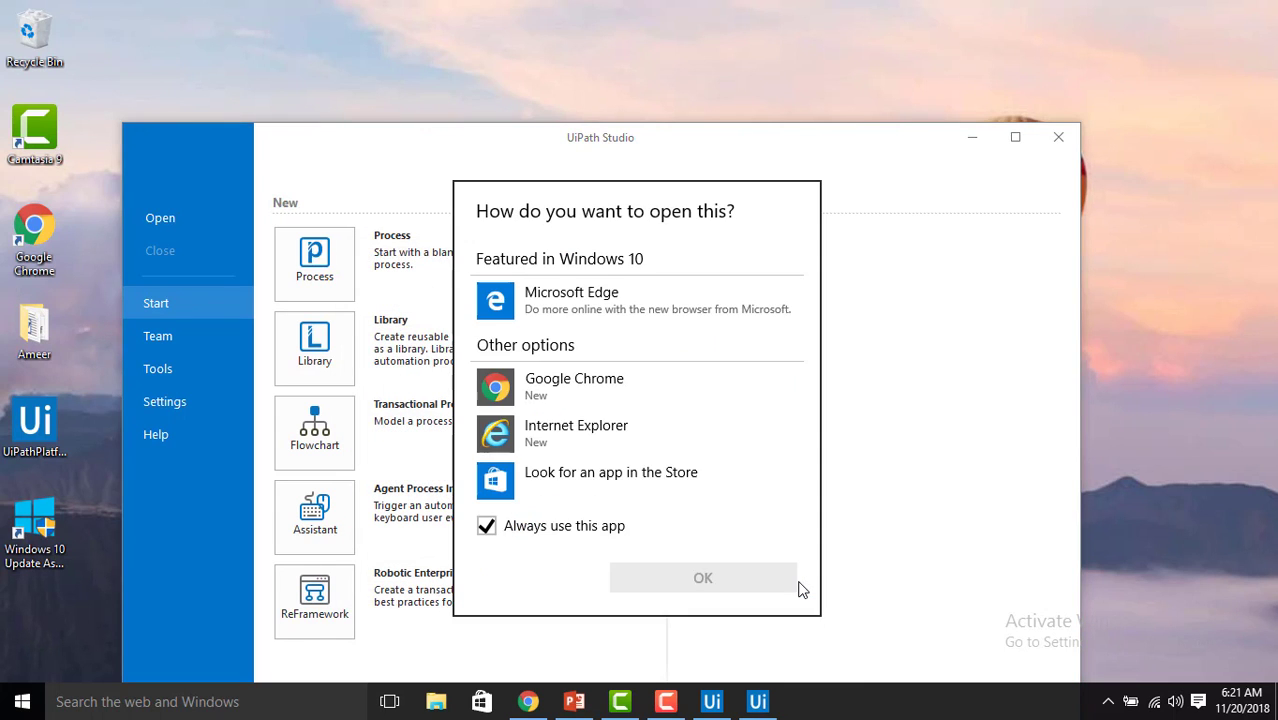
pyautogui.click(420, 148)
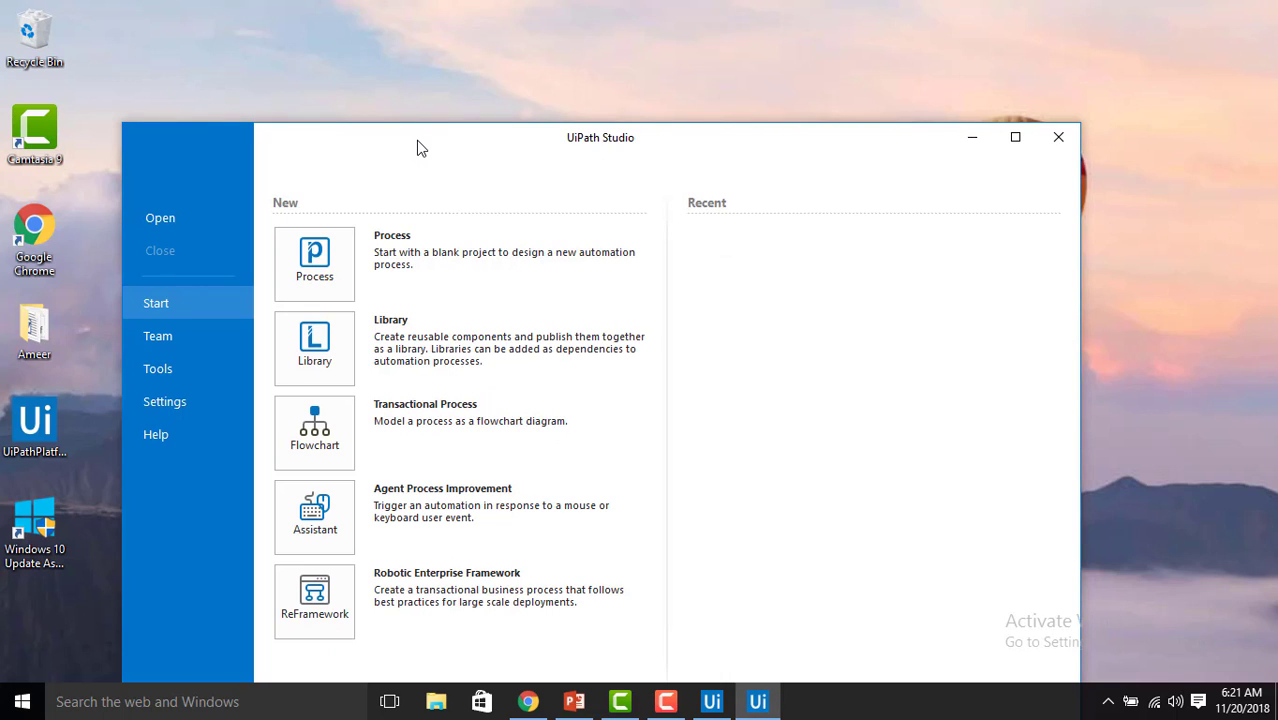